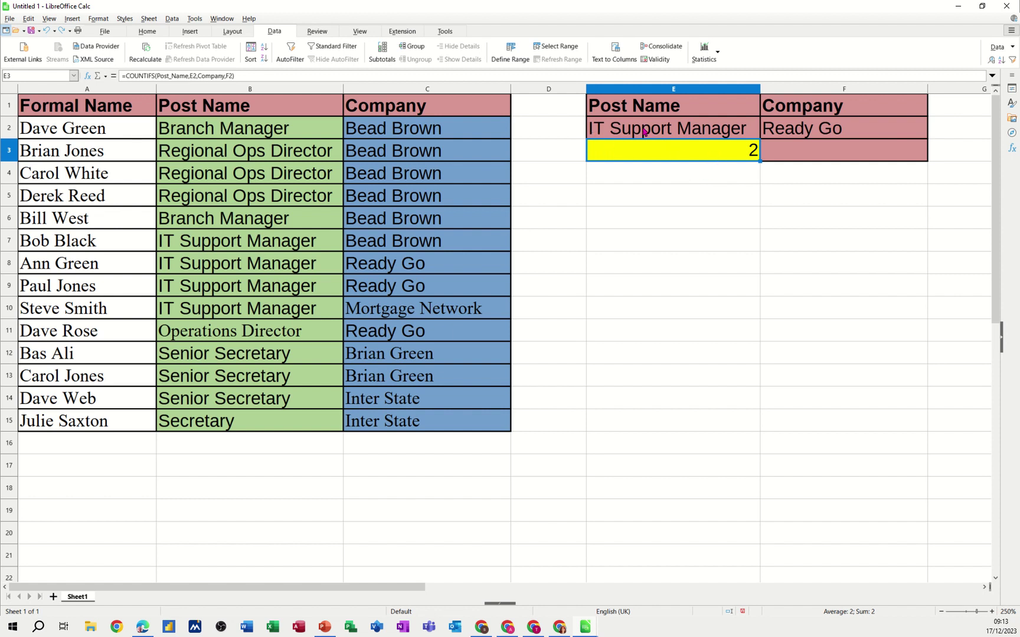
# Pick Branch Manager in E2 and Bead Brown in F2 from their dropdowns, then check E3's COUNTIFS formula.
pyautogui.click(698, 131)
pyautogui.click(763, 132)
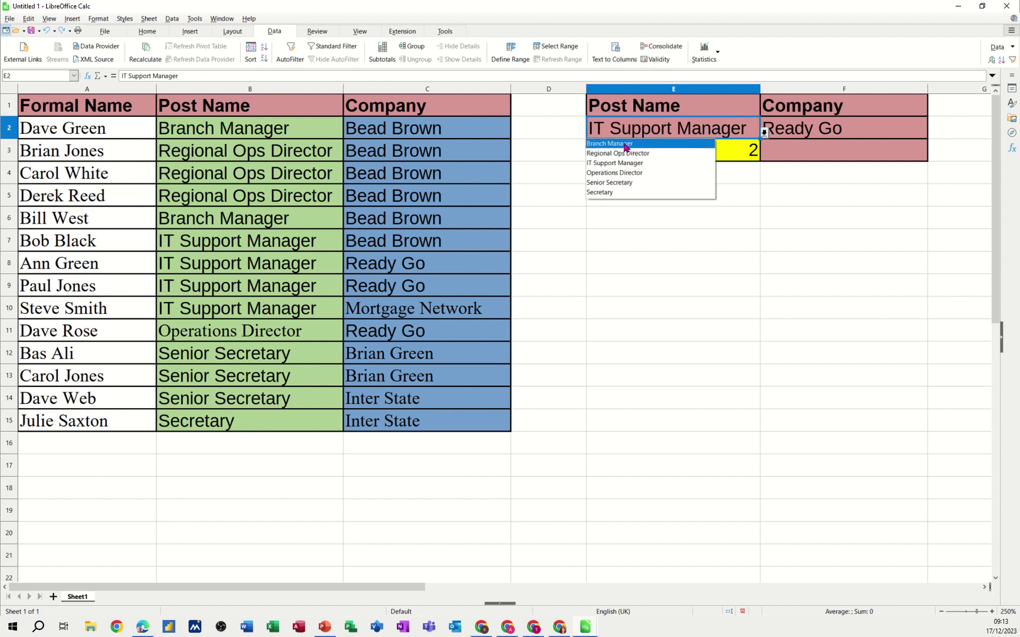
pyautogui.click(622, 144)
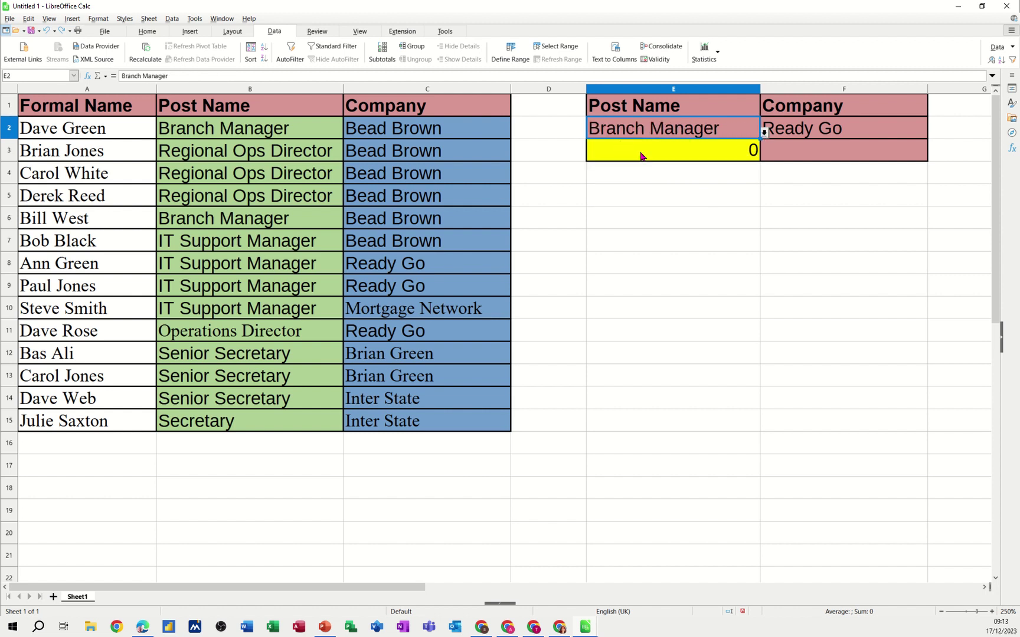
pyautogui.click(826, 133)
pyautogui.click(931, 133)
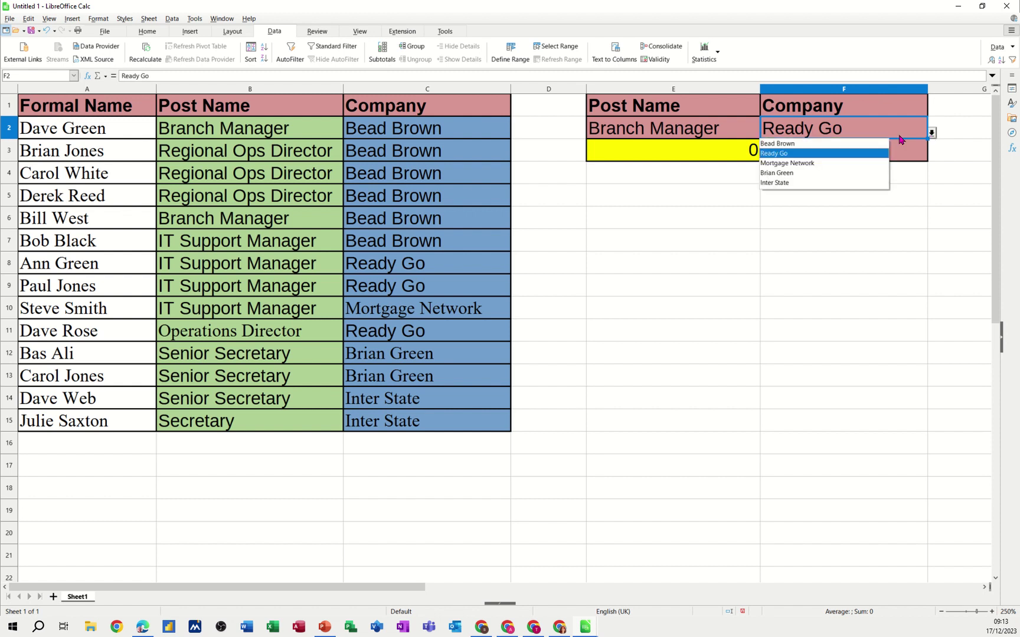
pyautogui.click(835, 145)
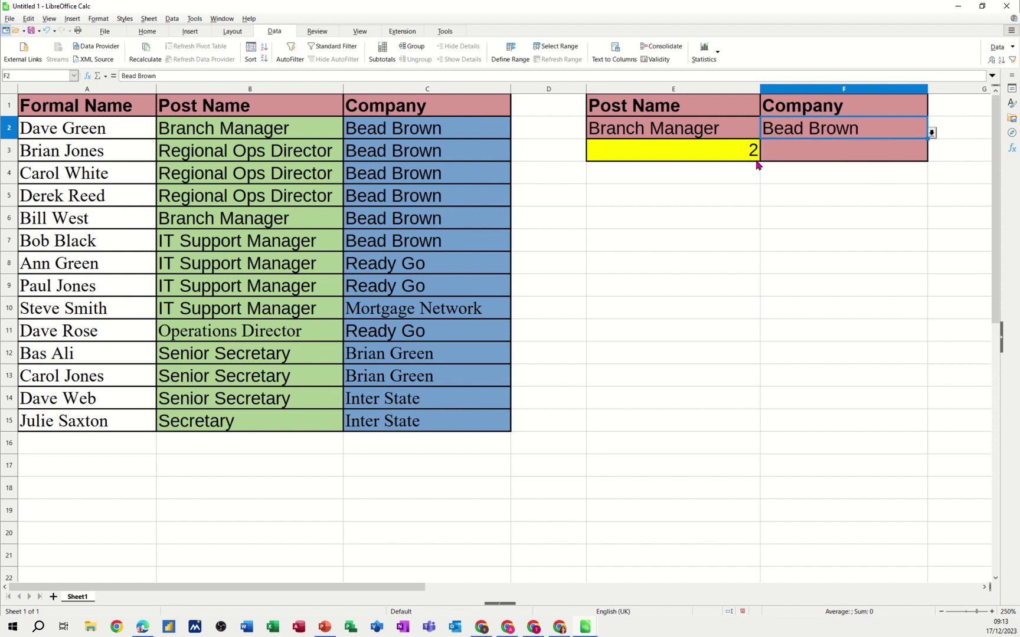
pyautogui.click(659, 158)
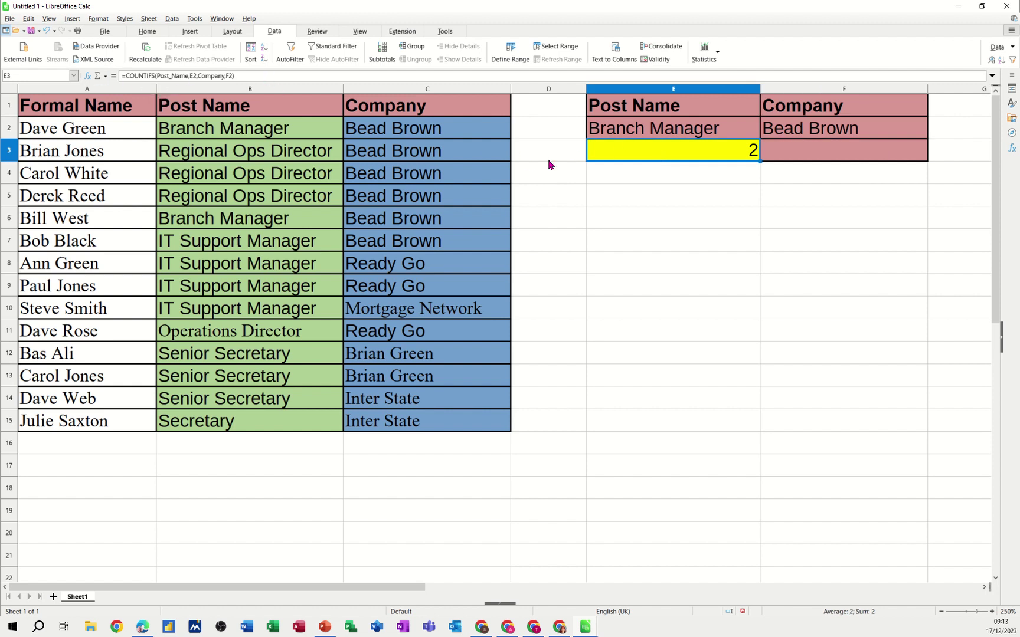
pyautogui.click(672, 185)
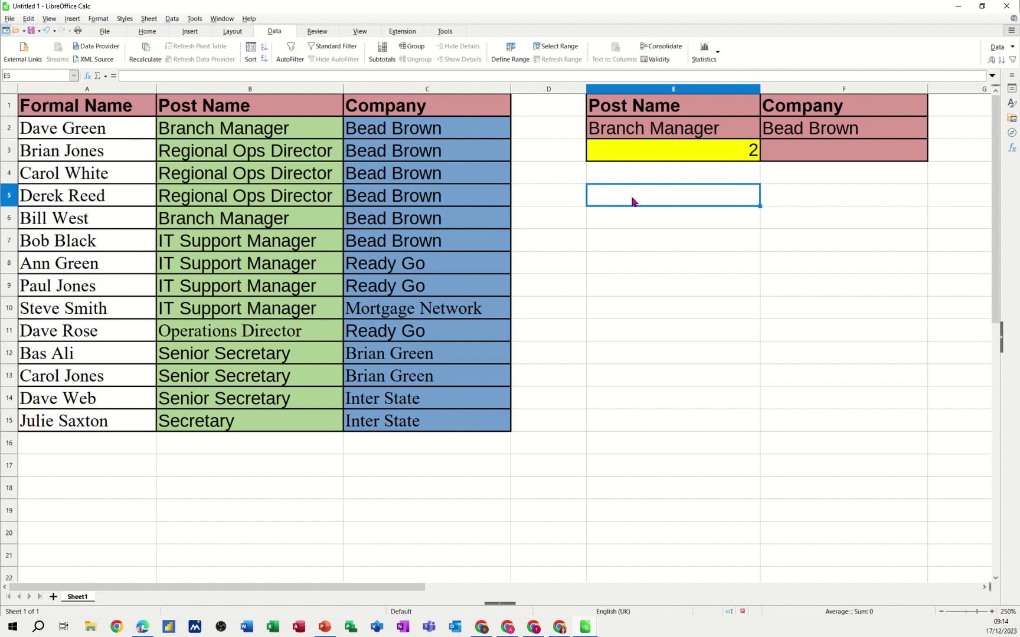
# Copy the Post Name and Company headers from E1:F1 and paste them at E7.
pyautogui.moveTo(621, 106); pyautogui.dragTo(826, 104)
pyautogui.rightClick(823, 105)
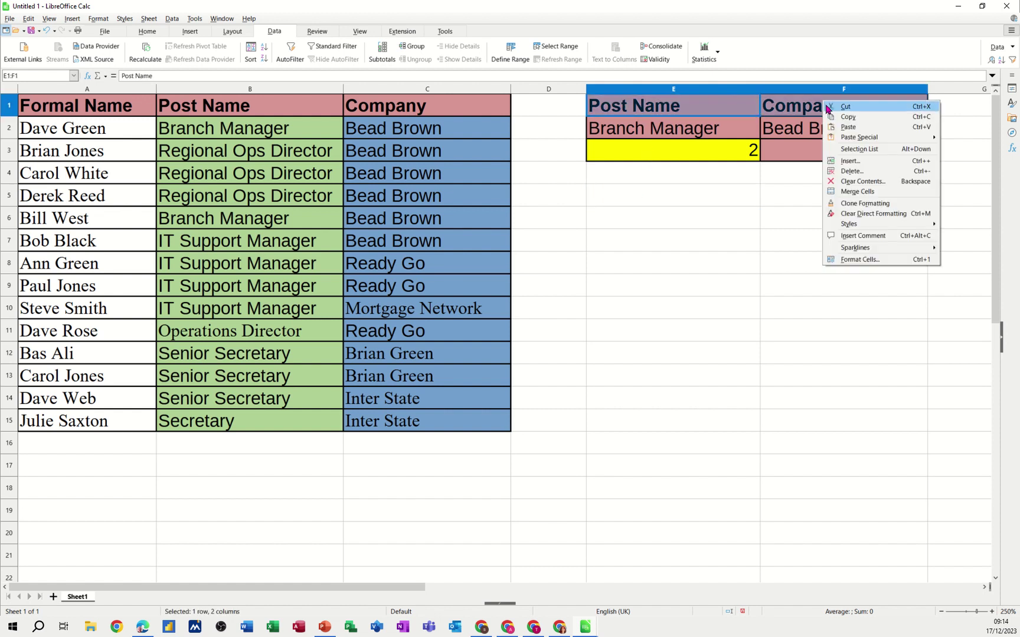
pyautogui.click(833, 116)
pyautogui.click(636, 237)
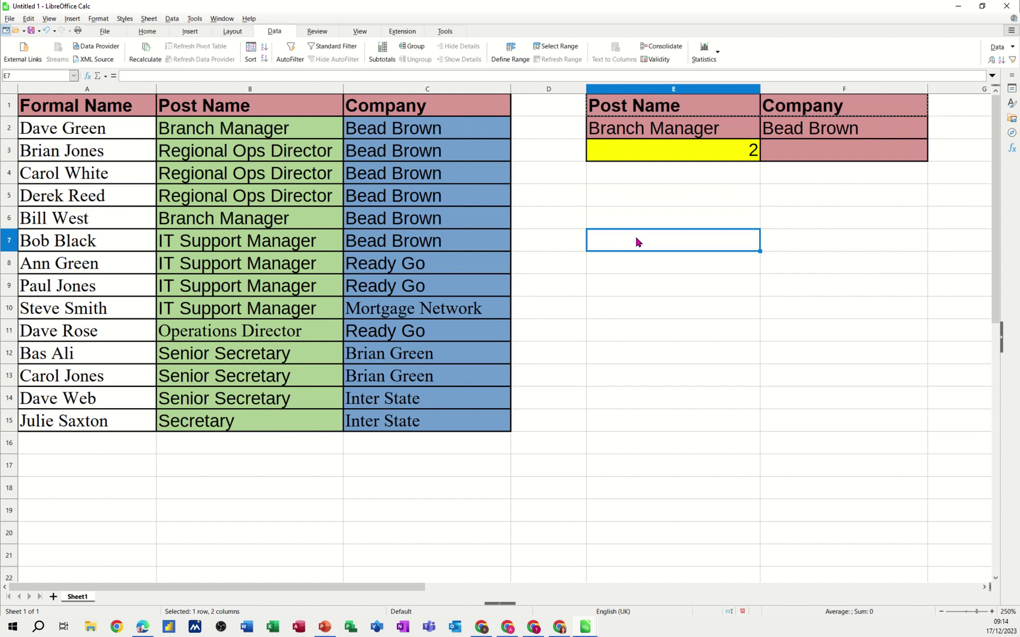
pyautogui.rightClick(636, 238)
pyautogui.click(649, 265)
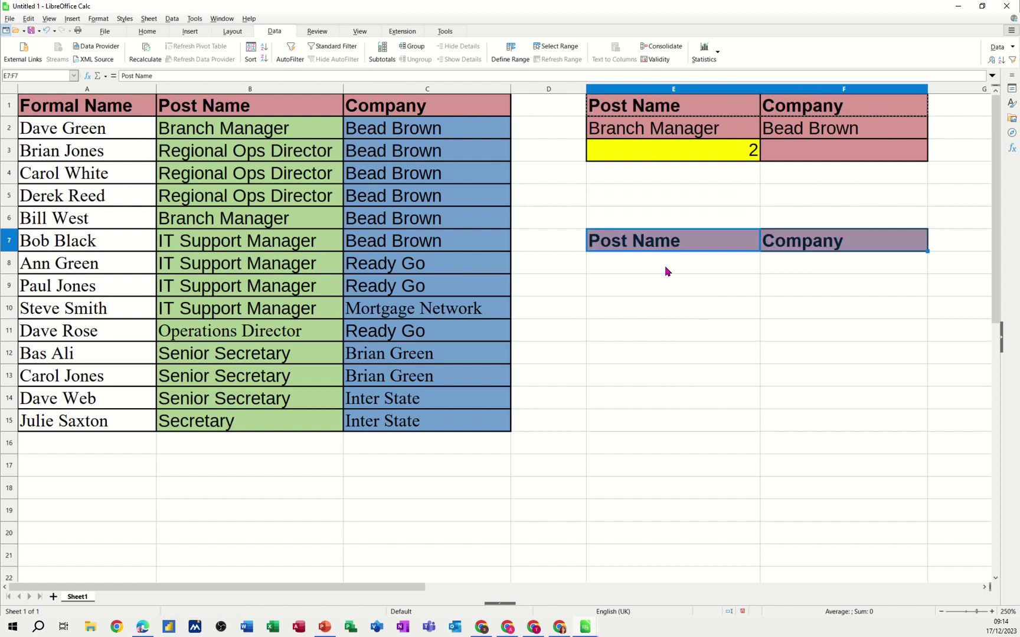
pyautogui.click(651, 266)
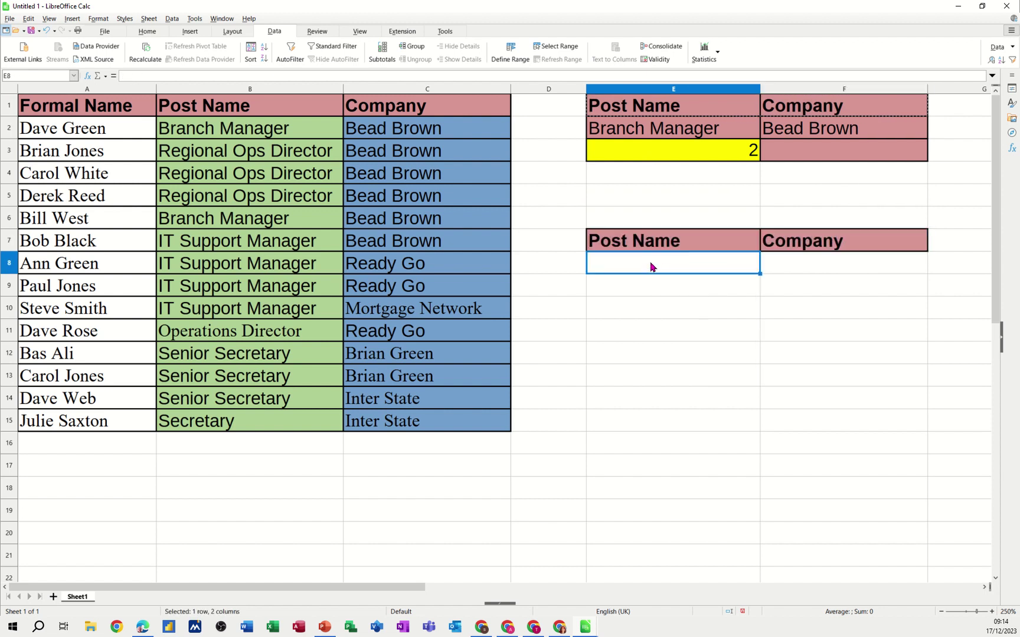
# Copy Branch Manager, Regional Ops Director and IT Support Manager from column B into E13:E15.
pyautogui.click(230, 133)
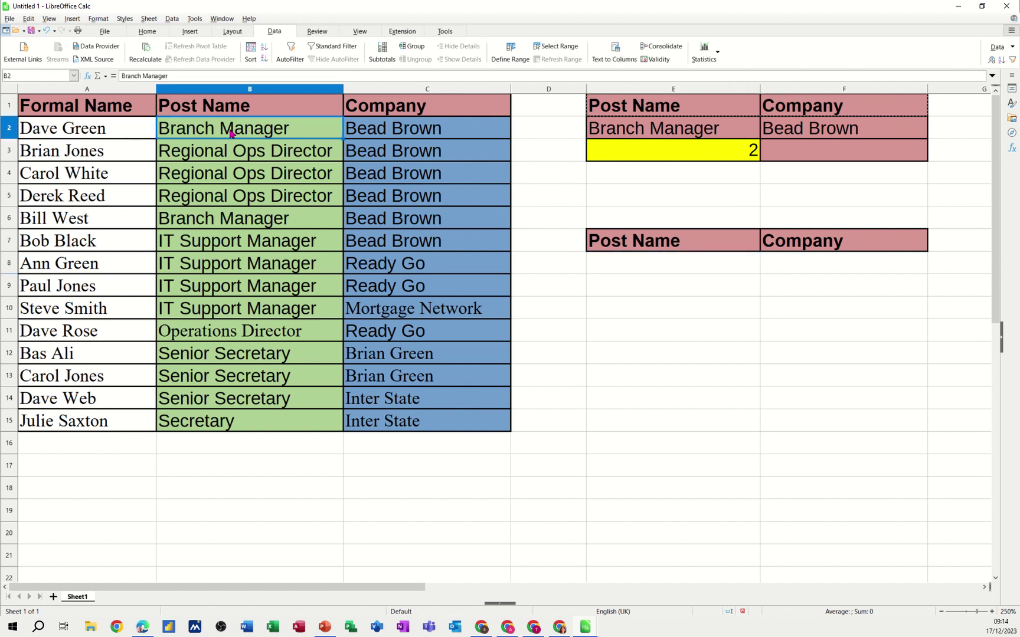
pyautogui.rightClick(230, 133)
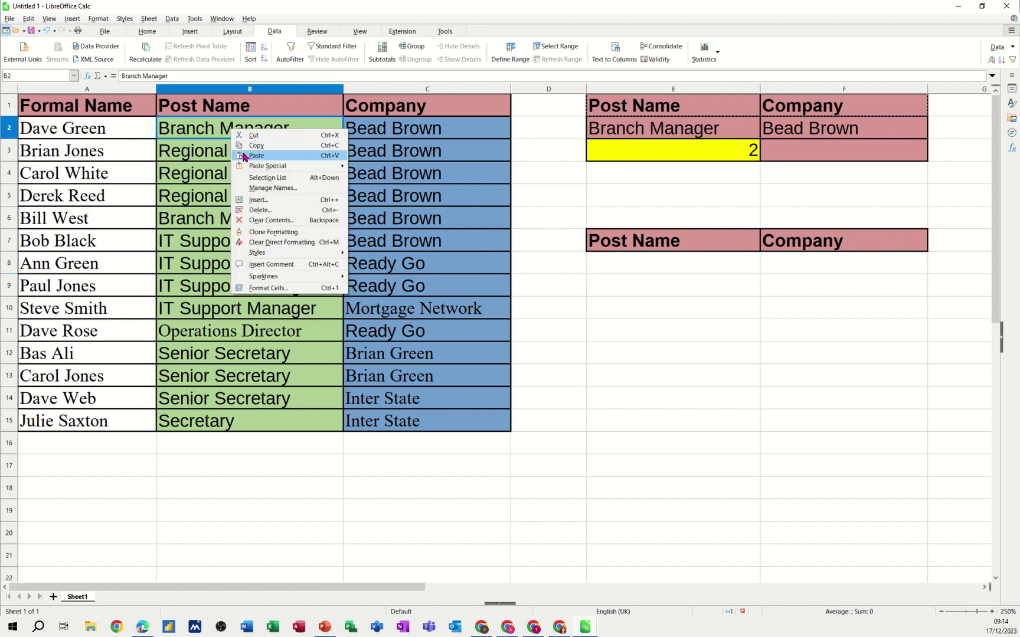
pyautogui.click(254, 145)
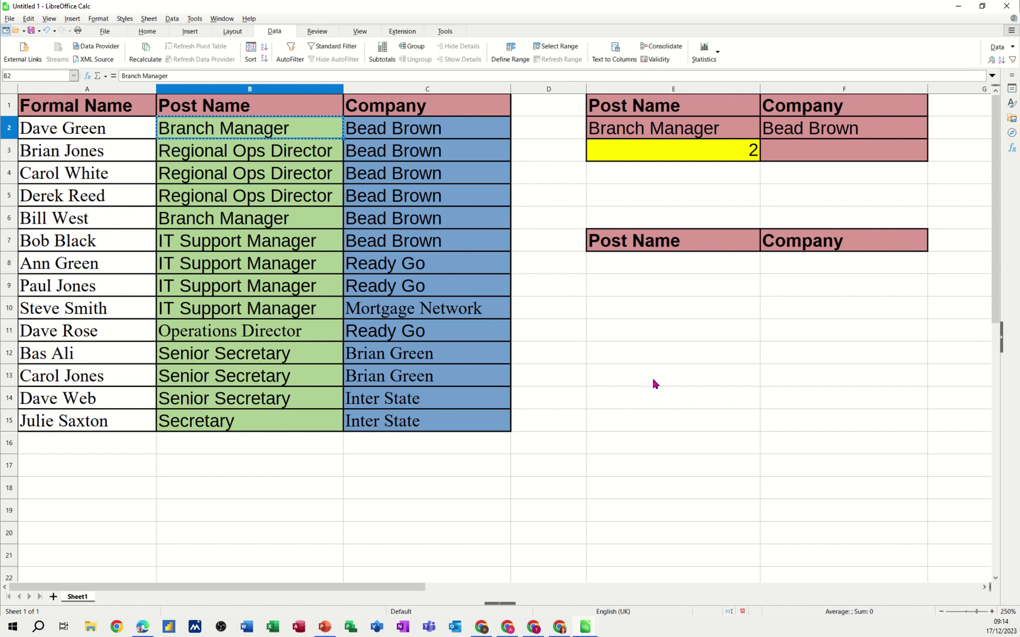
pyautogui.rightClick(669, 377)
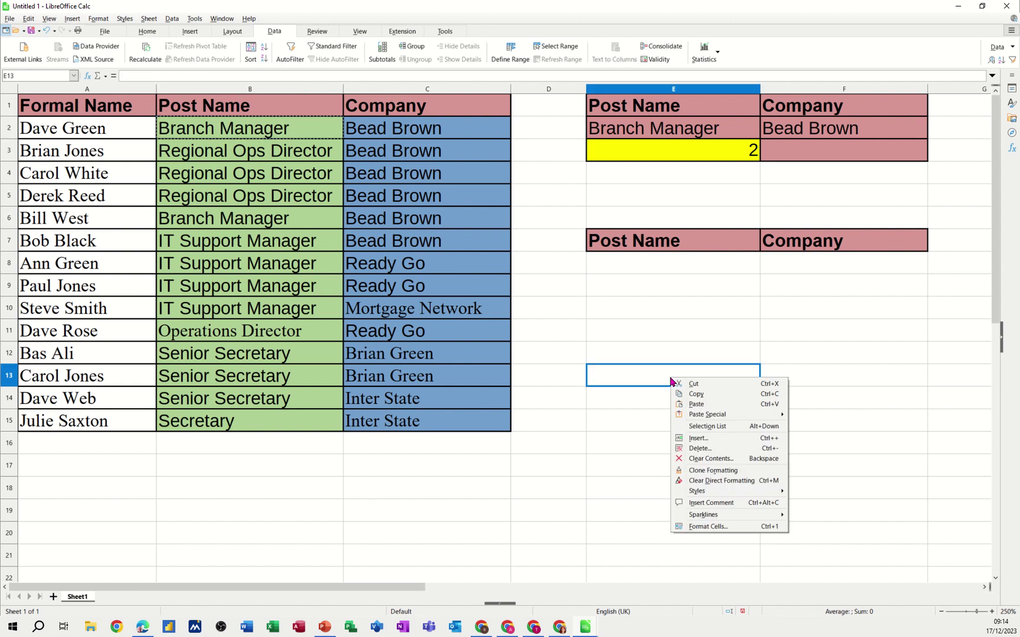
pyautogui.click(696, 404)
pyautogui.rightClick(245, 171)
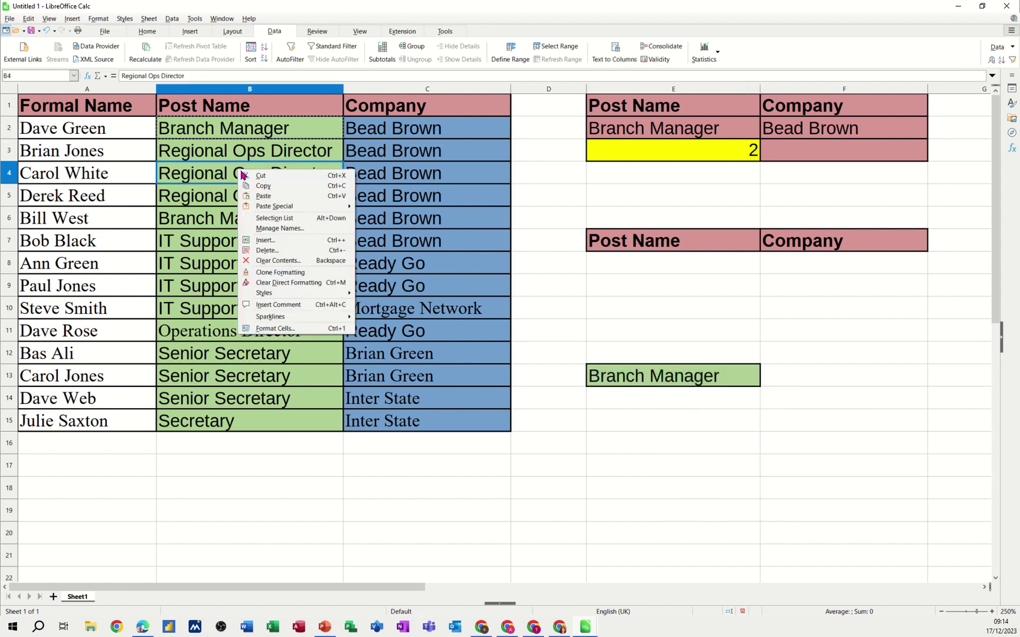
pyautogui.click(257, 187)
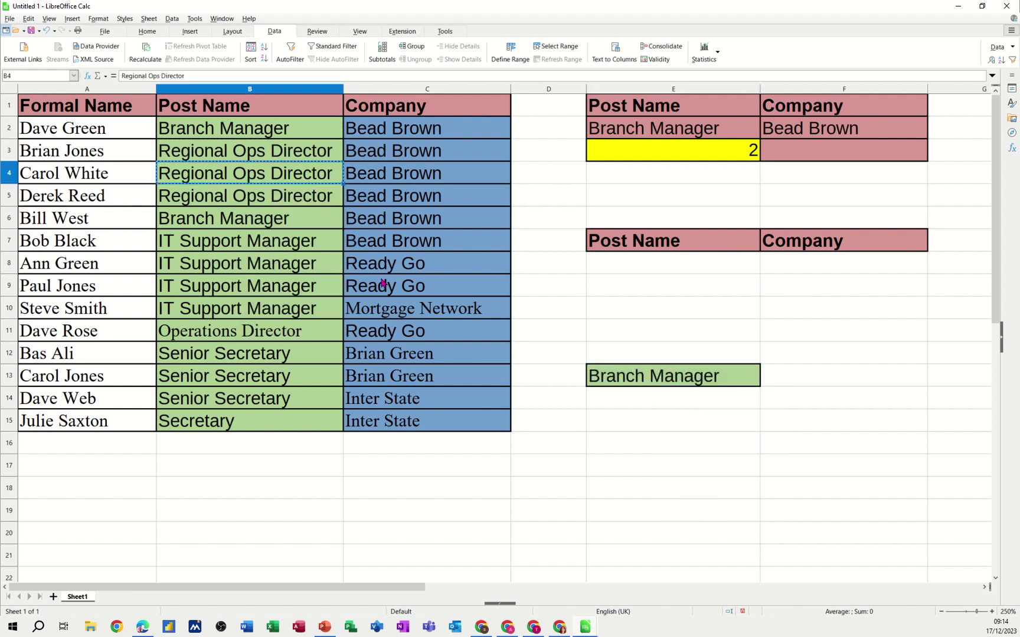
pyautogui.rightClick(656, 401)
pyautogui.click(676, 427)
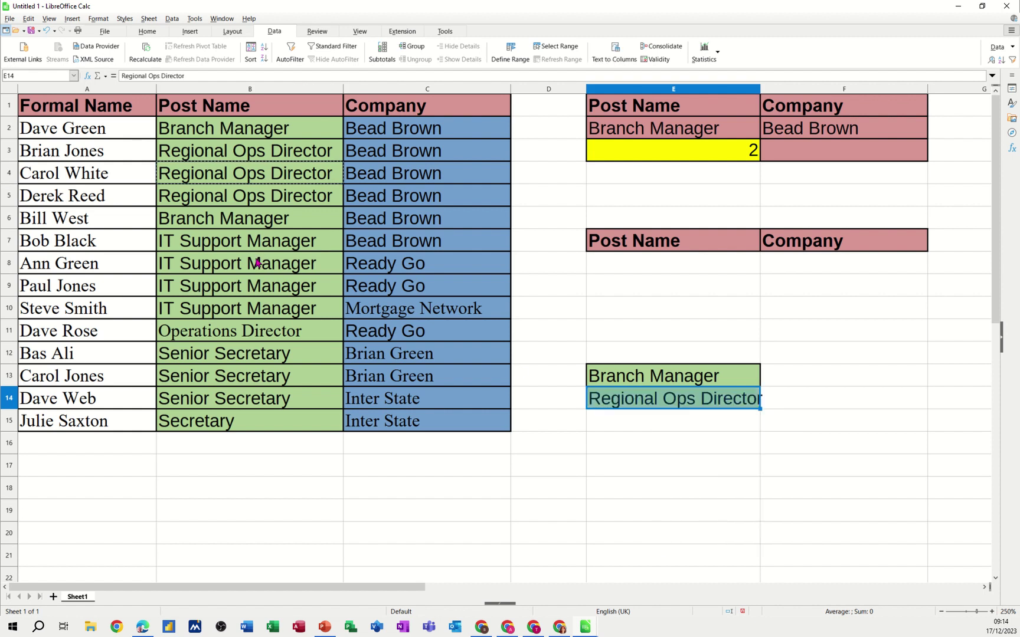
pyautogui.rightClick(230, 244)
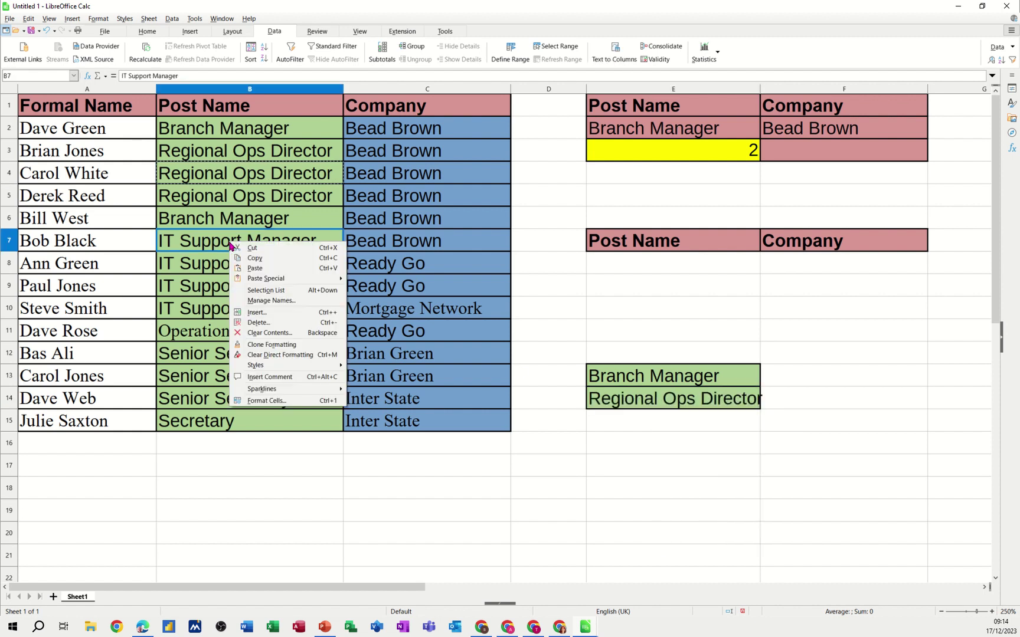
pyautogui.click(254, 258)
pyautogui.rightClick(626, 422)
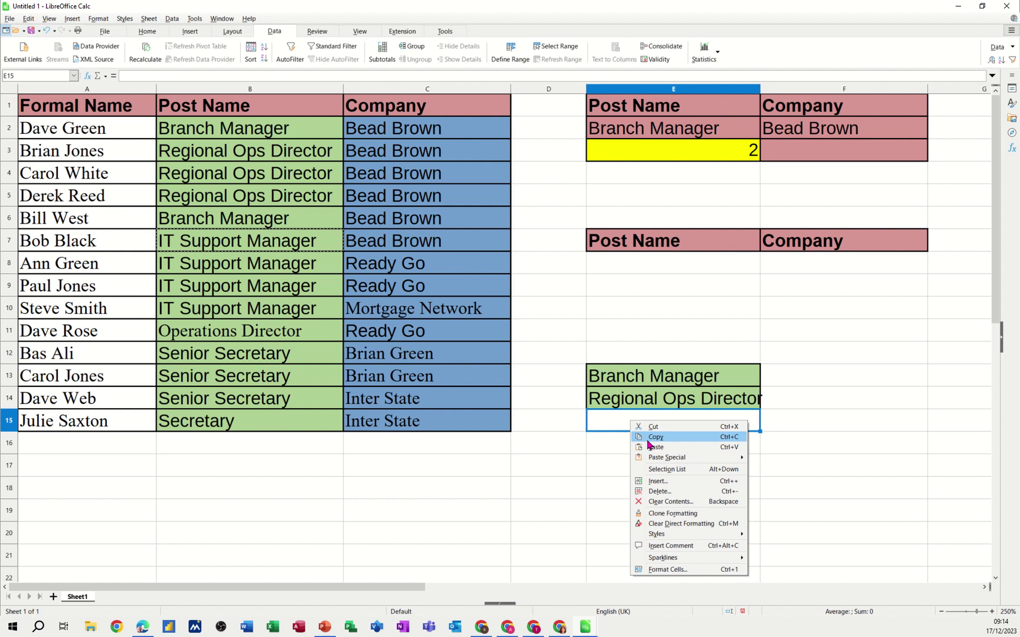
pyautogui.click(642, 447)
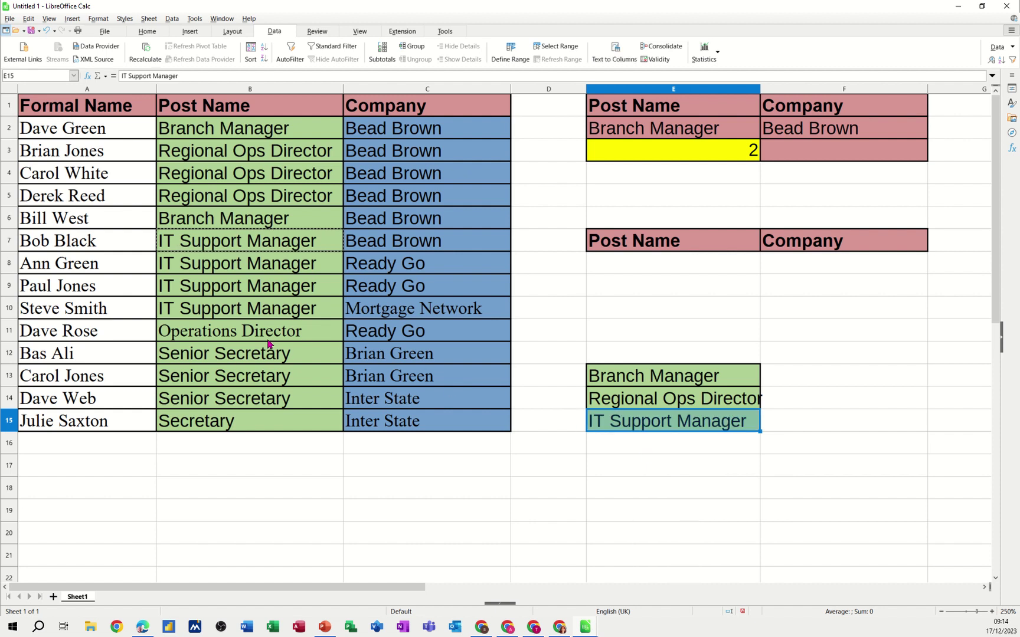
# Copy Operations Director, Senior Secretary and Secretary from column B into E16:E18.
pyautogui.rightClick(250, 335)
pyautogui.click(265, 348)
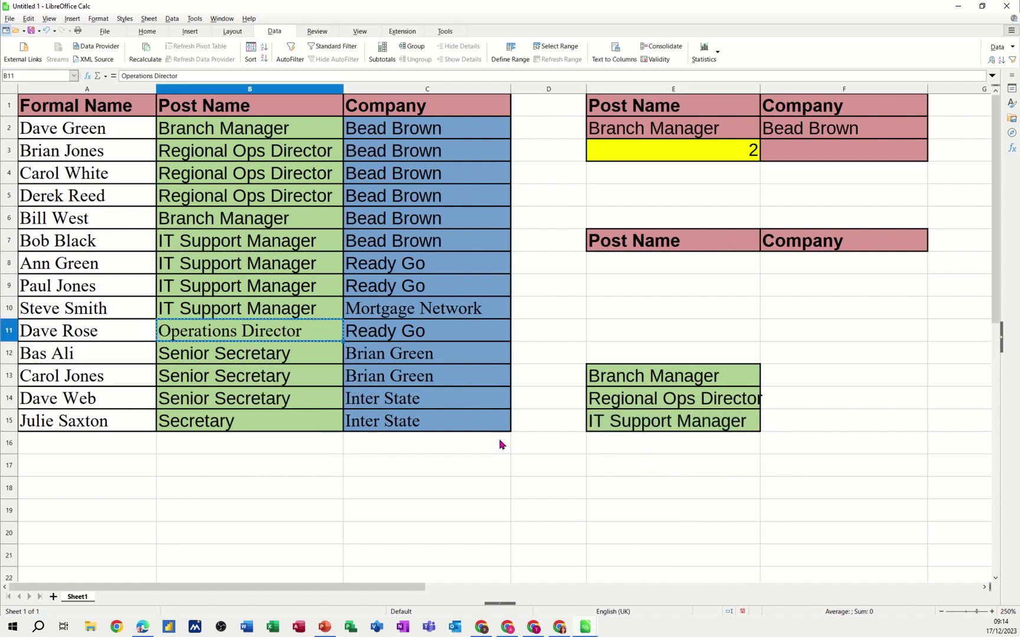
pyautogui.rightClick(637, 448)
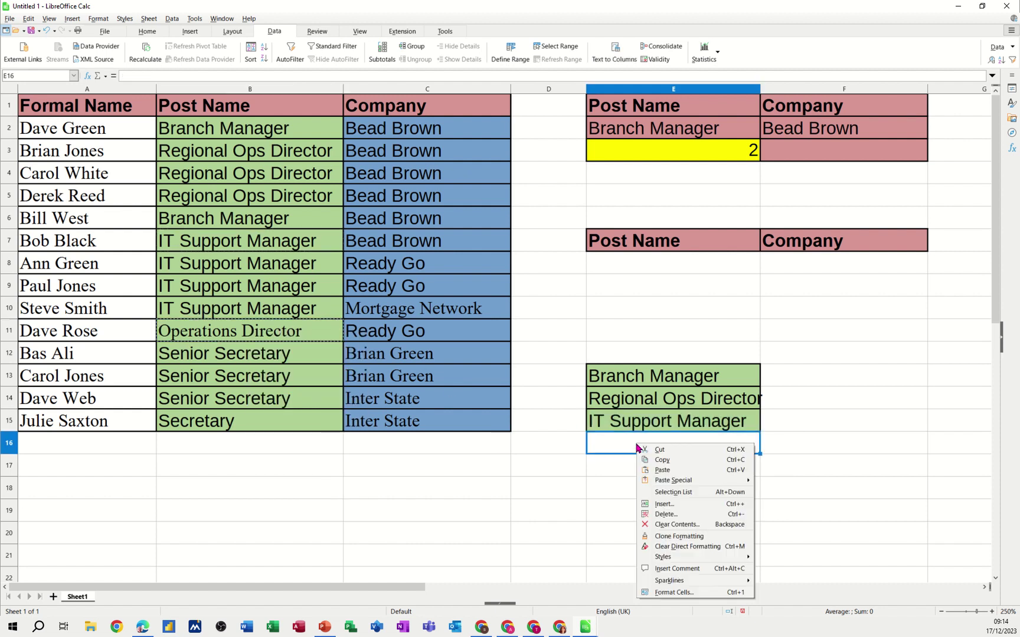
pyautogui.click(662, 469)
pyautogui.rightClick(239, 379)
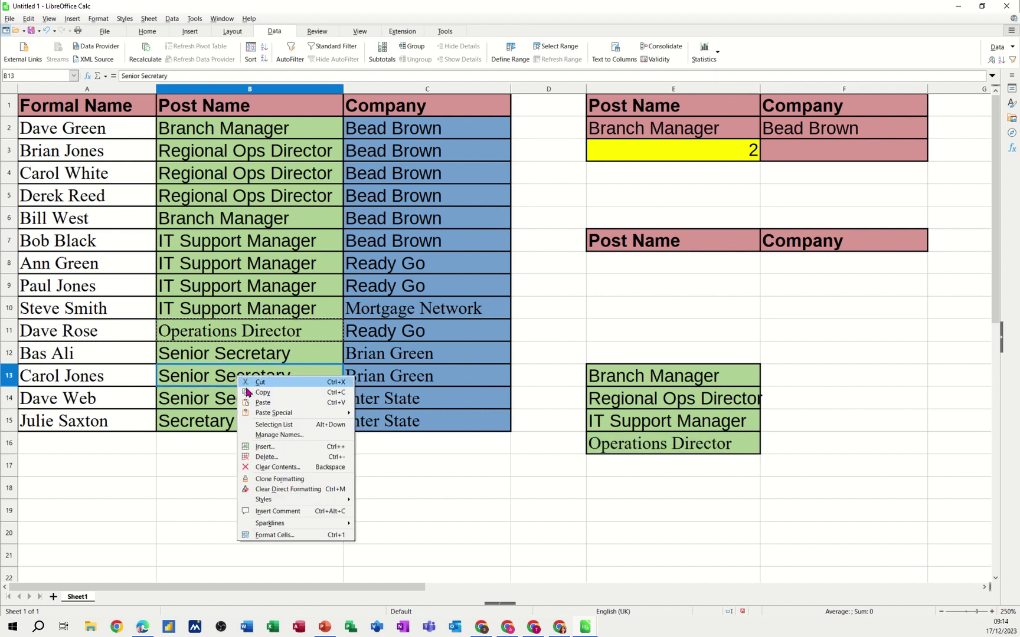
pyautogui.click(261, 392)
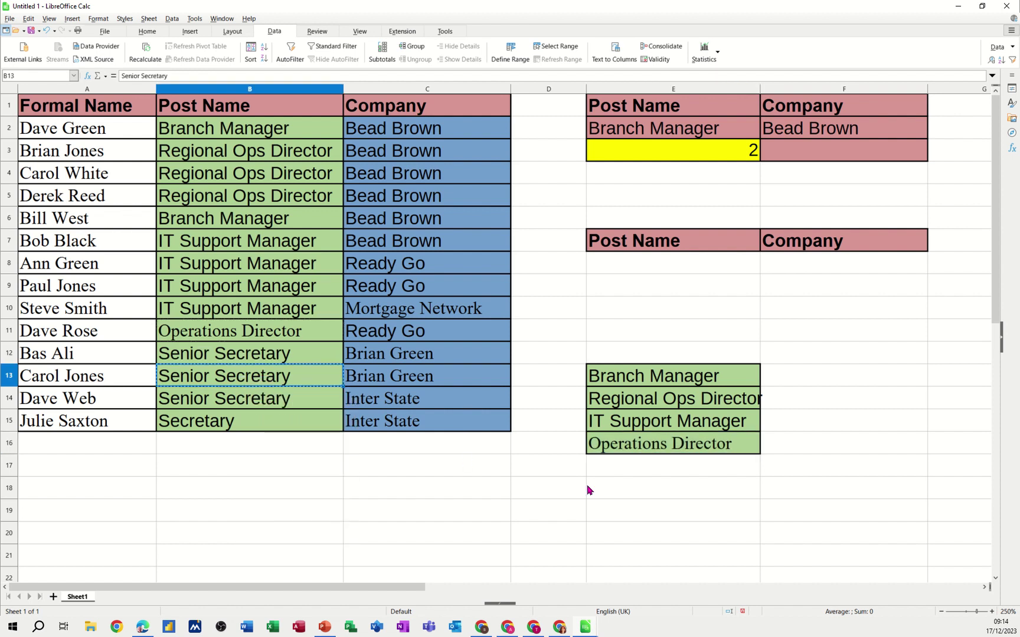
pyautogui.rightClick(625, 465)
pyautogui.click(647, 494)
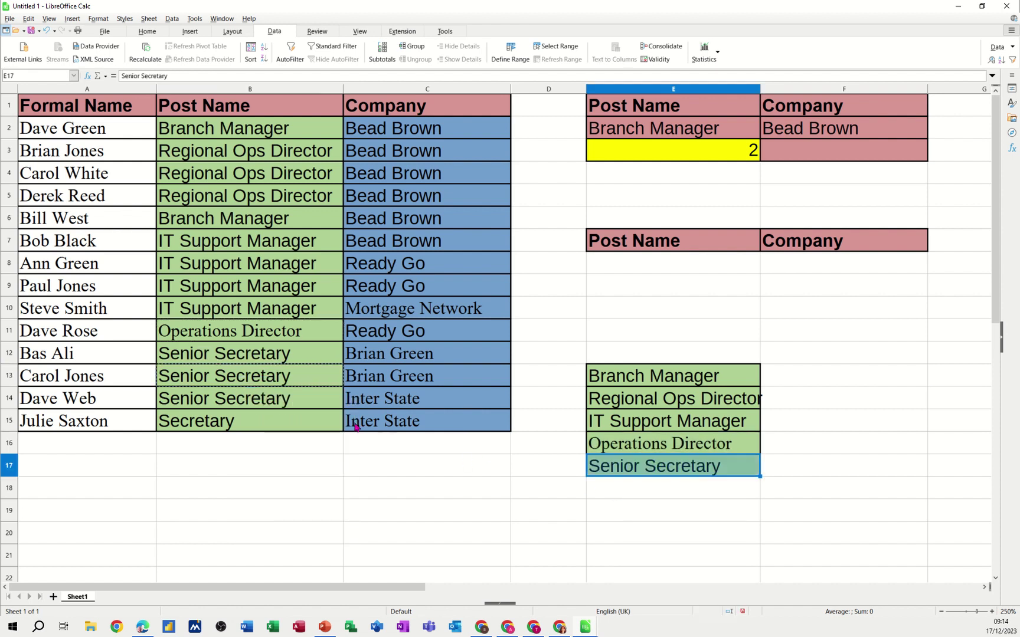
pyautogui.click(224, 422)
pyautogui.rightClick(224, 423)
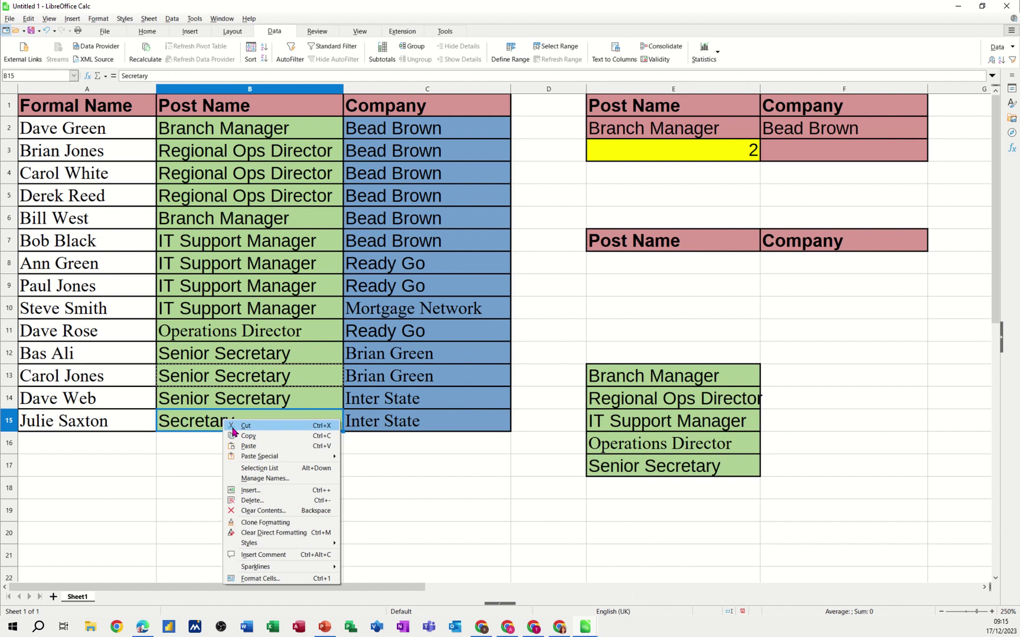
pyautogui.click(247, 437)
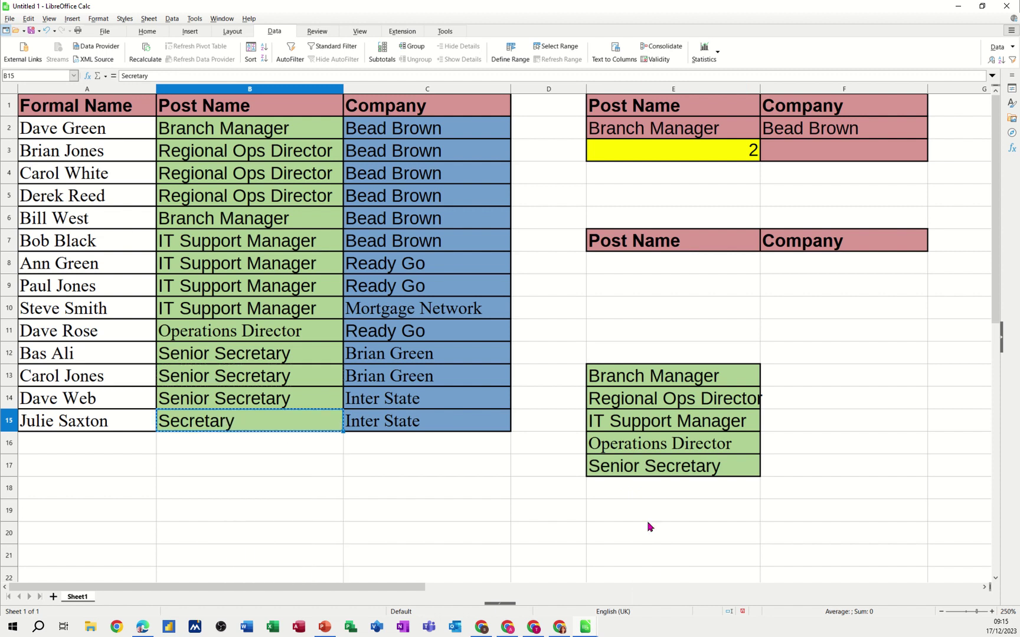
pyautogui.rightClick(646, 491)
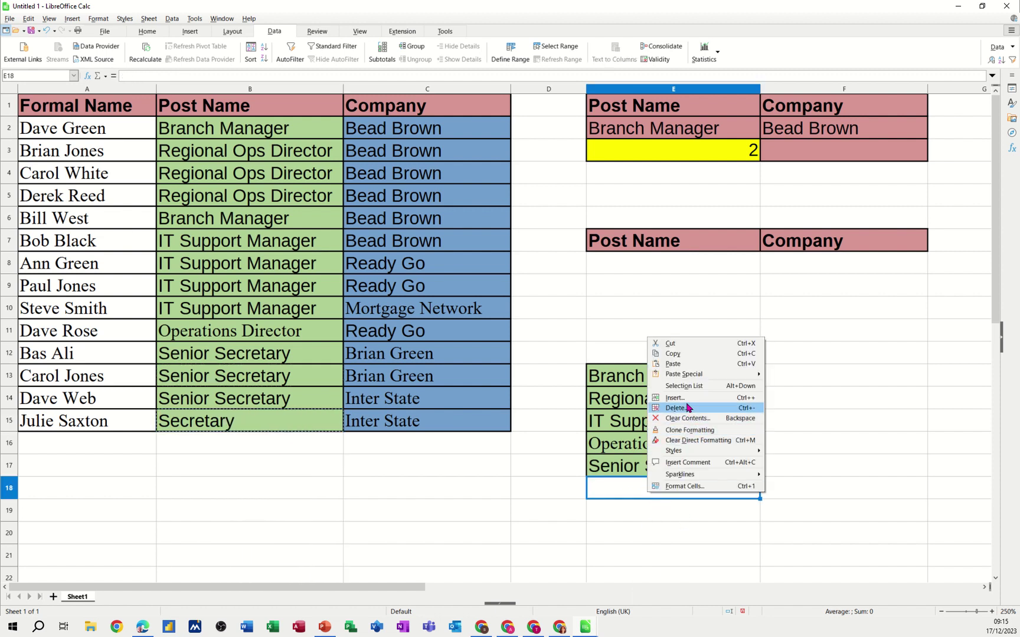
pyautogui.click(680, 369)
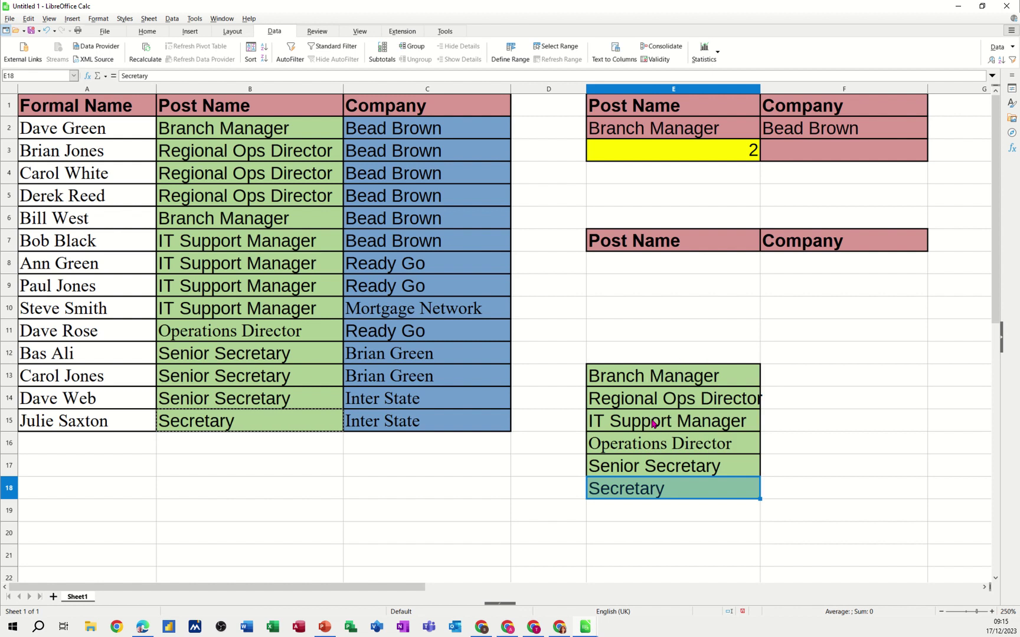
pyautogui.click(645, 378)
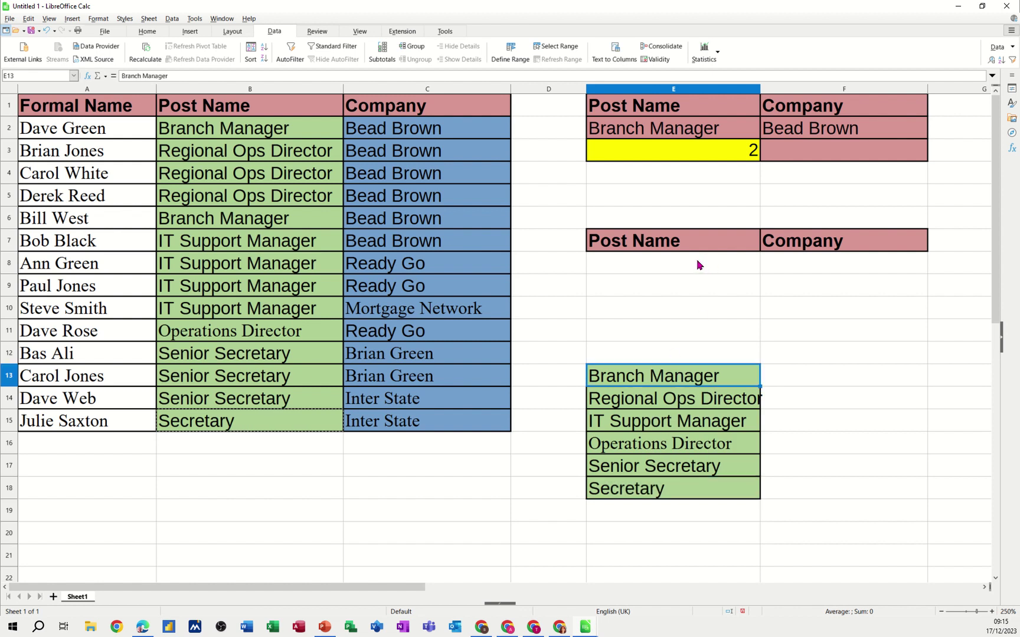
# Copy Bead Brown from C2 and Ready Go from C8 into F13 and F14.
pyautogui.rightClick(427, 134)
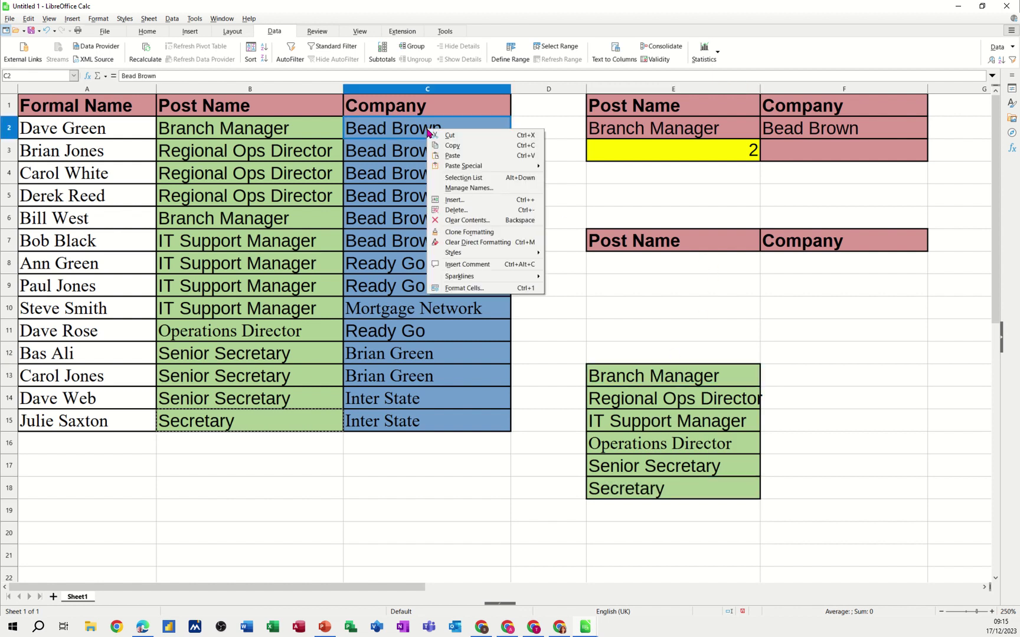
pyautogui.moveTo(449, 170)
pyautogui.click(450, 146)
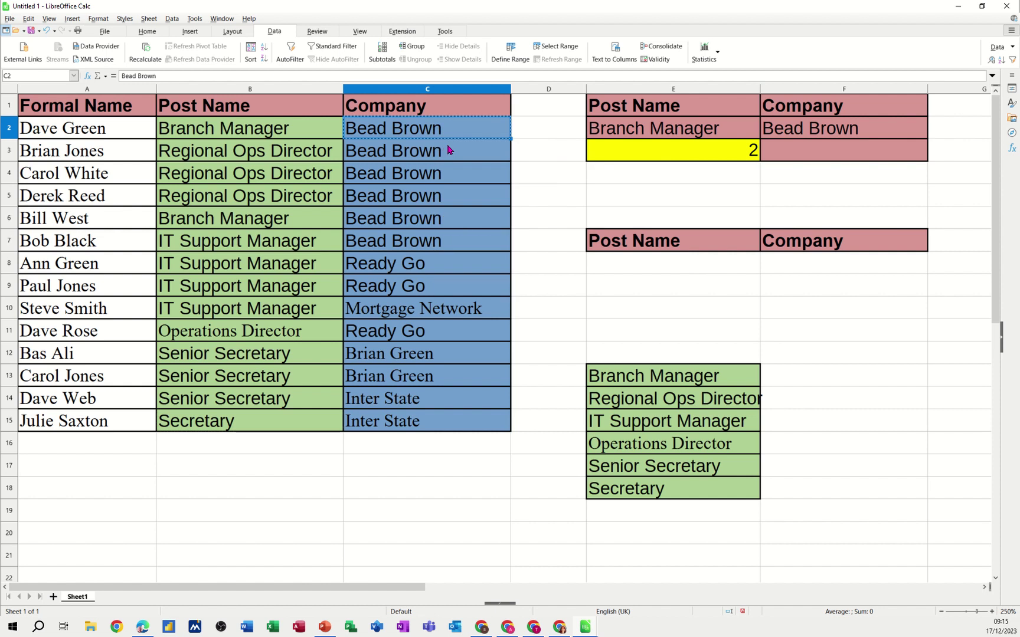
pyautogui.click(806, 375)
pyautogui.rightClick(806, 376)
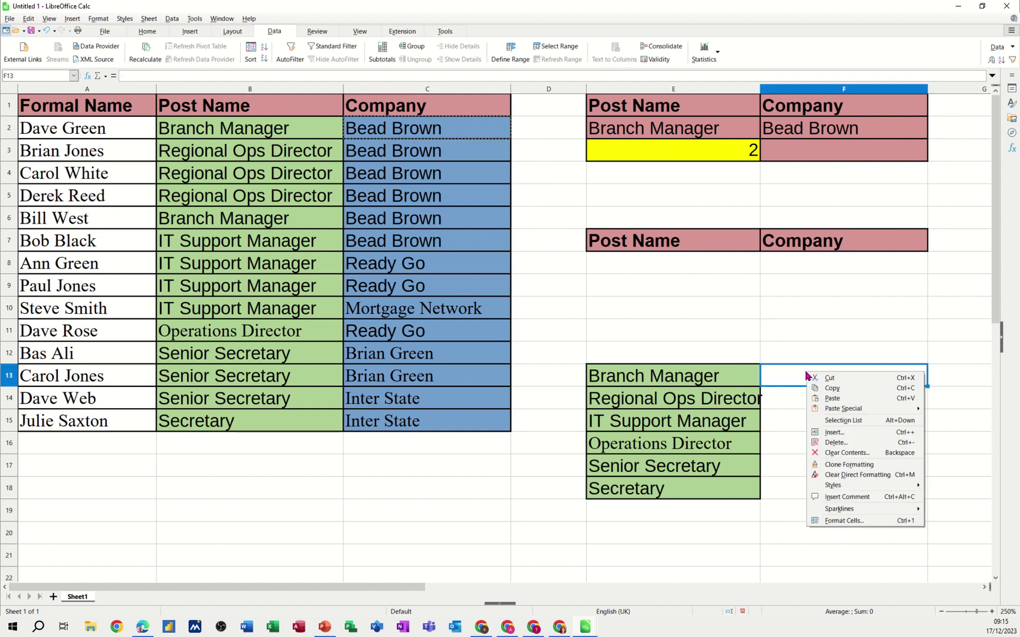
pyautogui.click(831, 398)
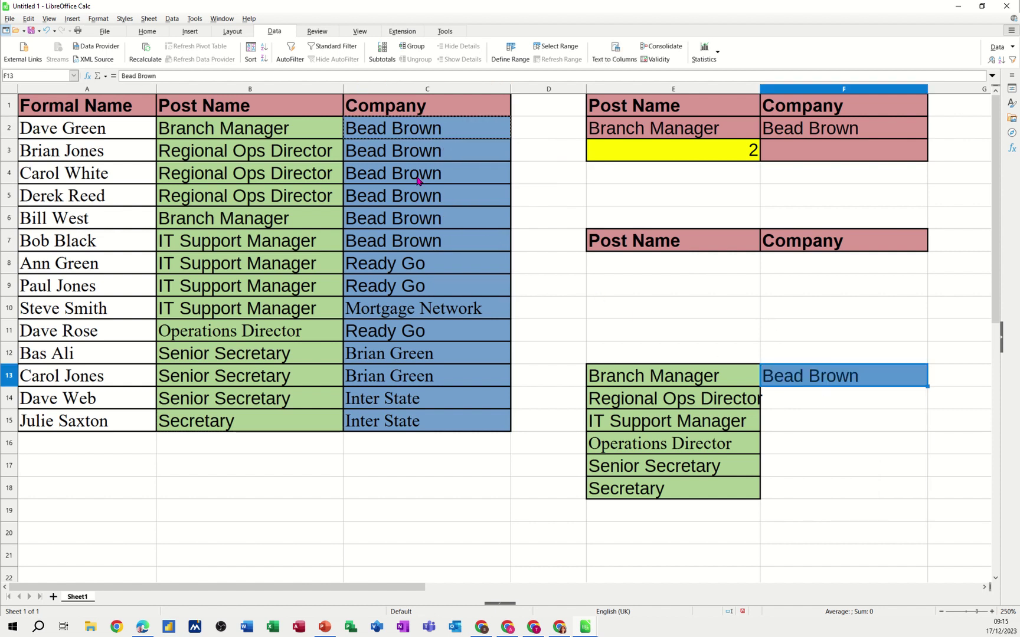
pyautogui.rightClick(407, 263)
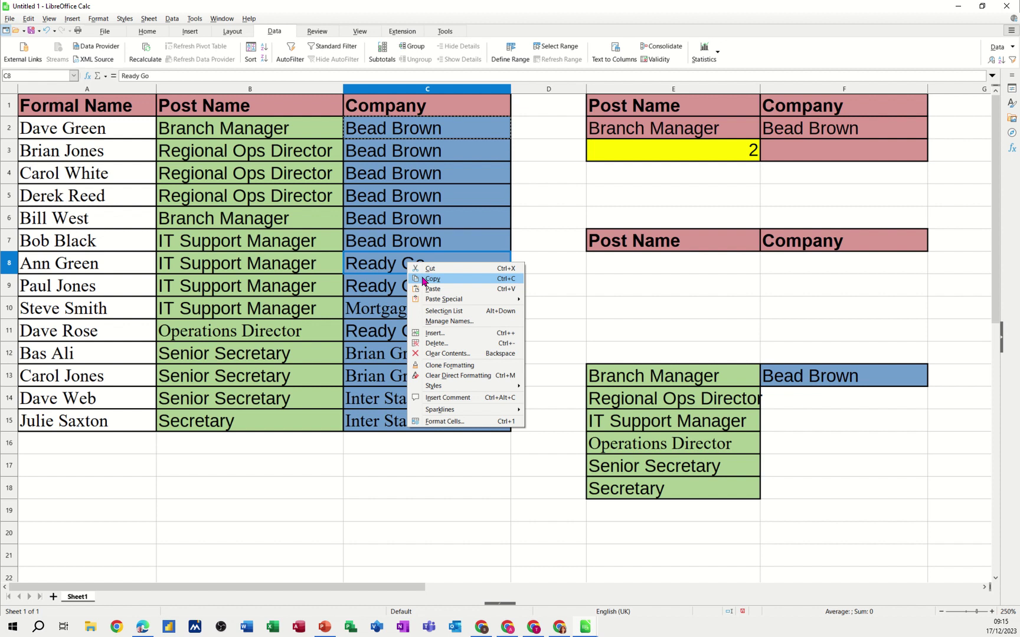
pyautogui.click(419, 277)
pyautogui.rightClick(806, 401)
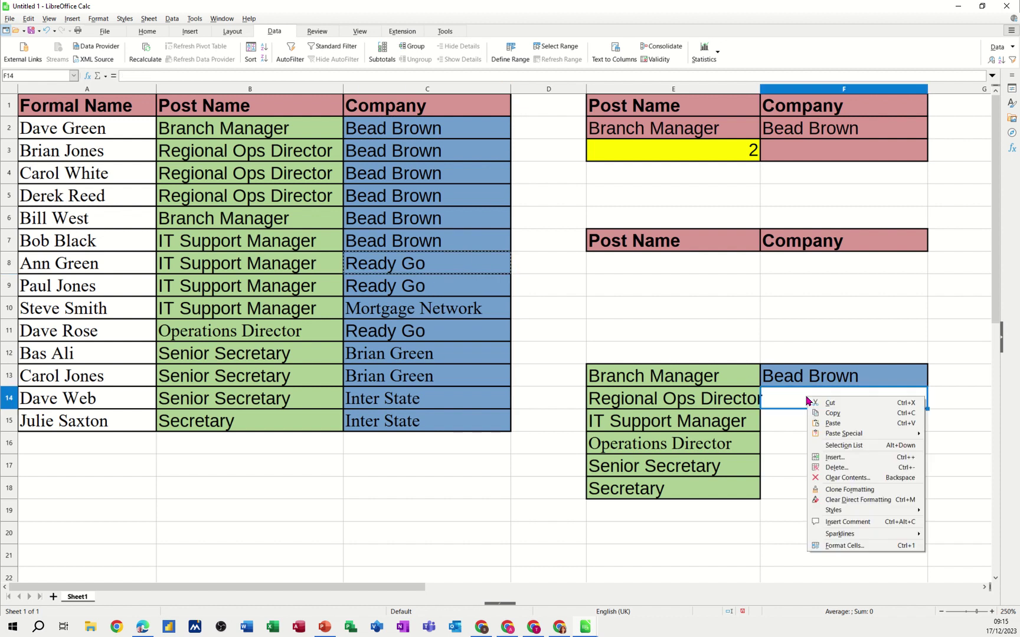
pyautogui.click(832, 423)
pyautogui.rightClick(407, 310)
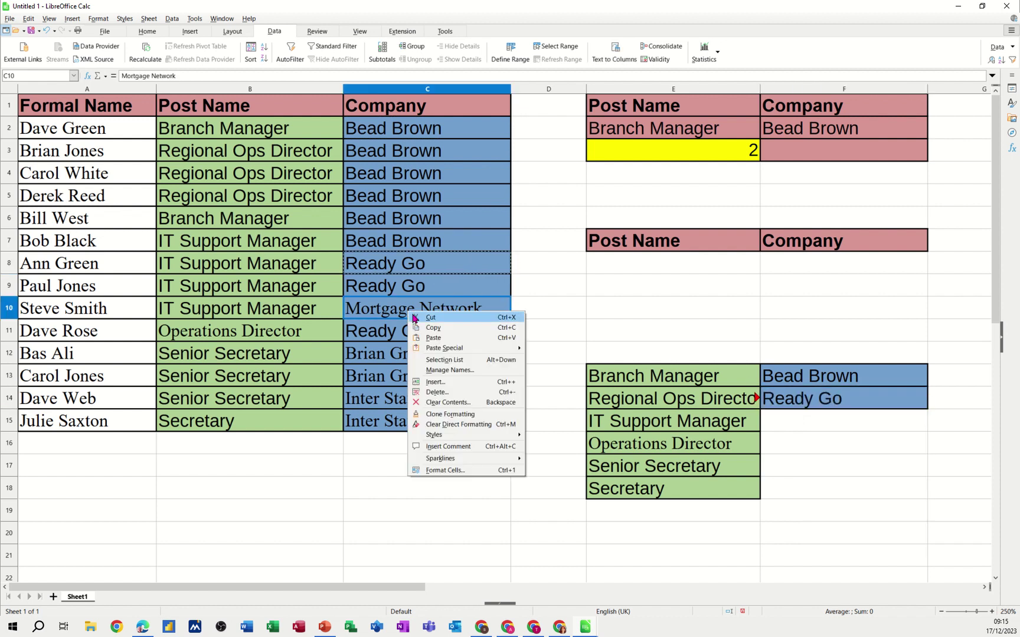
pyautogui.click(426, 326)
pyautogui.rightClick(797, 422)
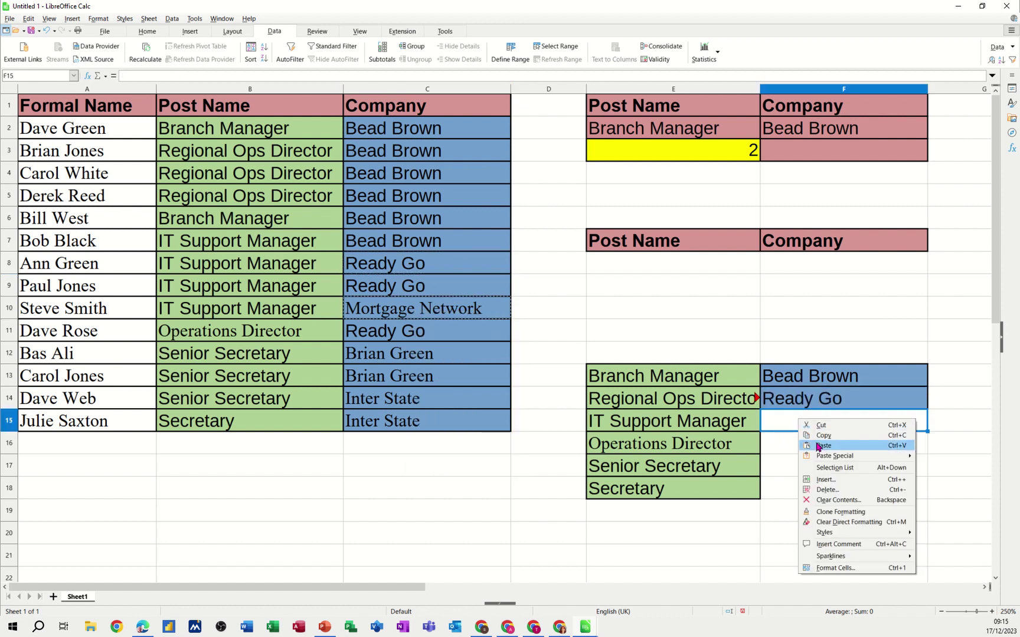
pyautogui.click(799, 446)
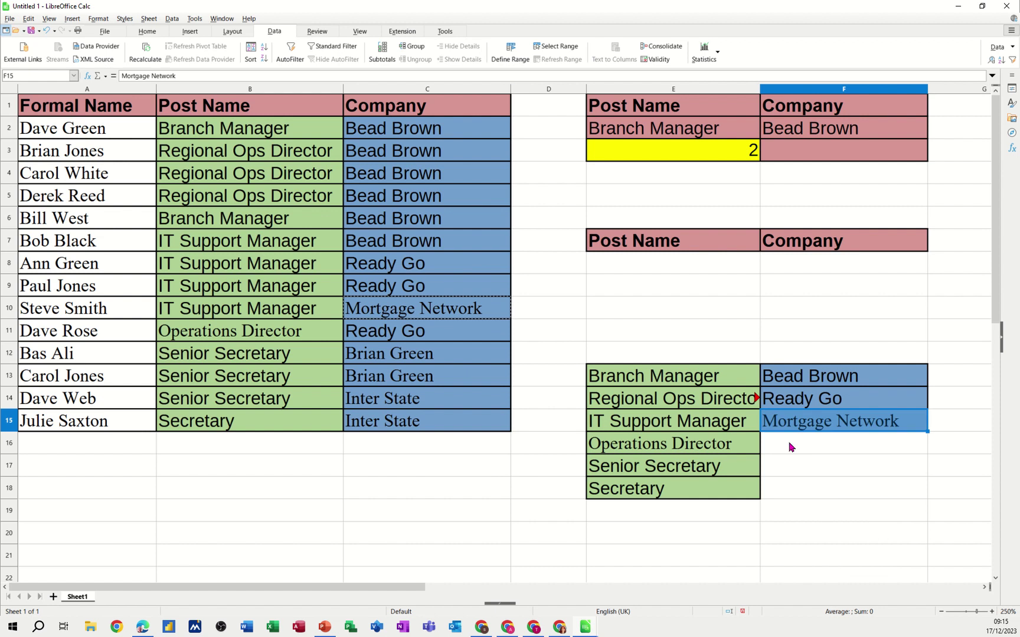
pyautogui.rightClick(405, 359)
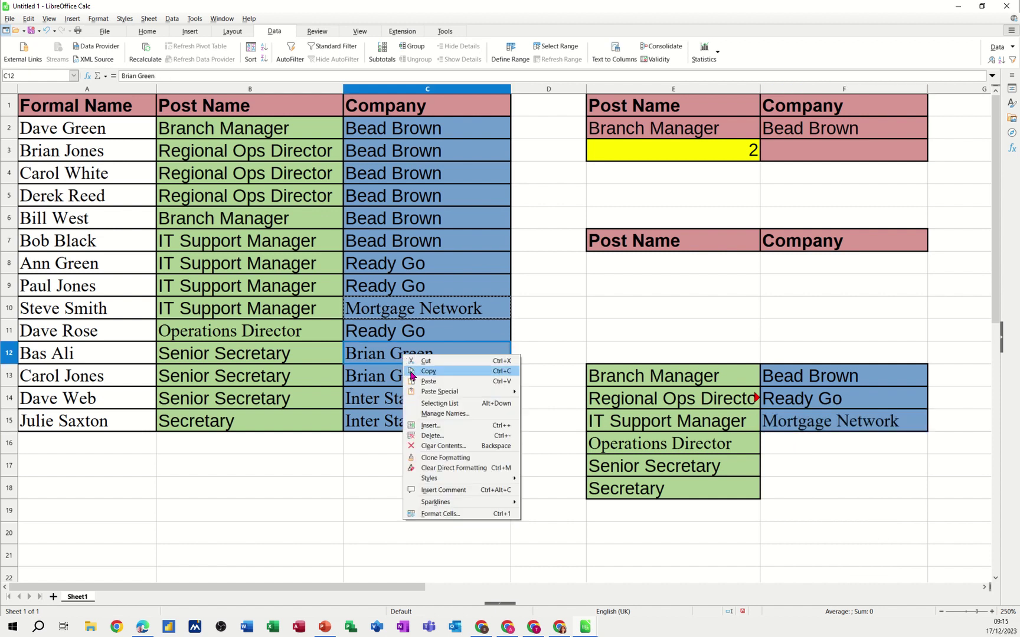
pyautogui.click(416, 374)
pyautogui.rightClick(805, 444)
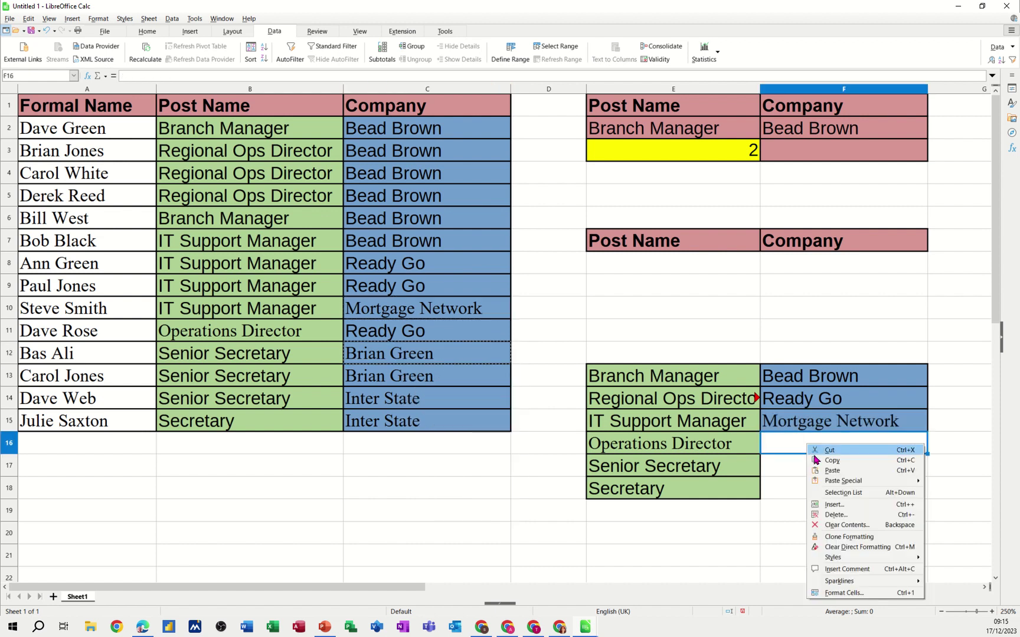
pyautogui.click(815, 469)
pyautogui.rightClick(403, 404)
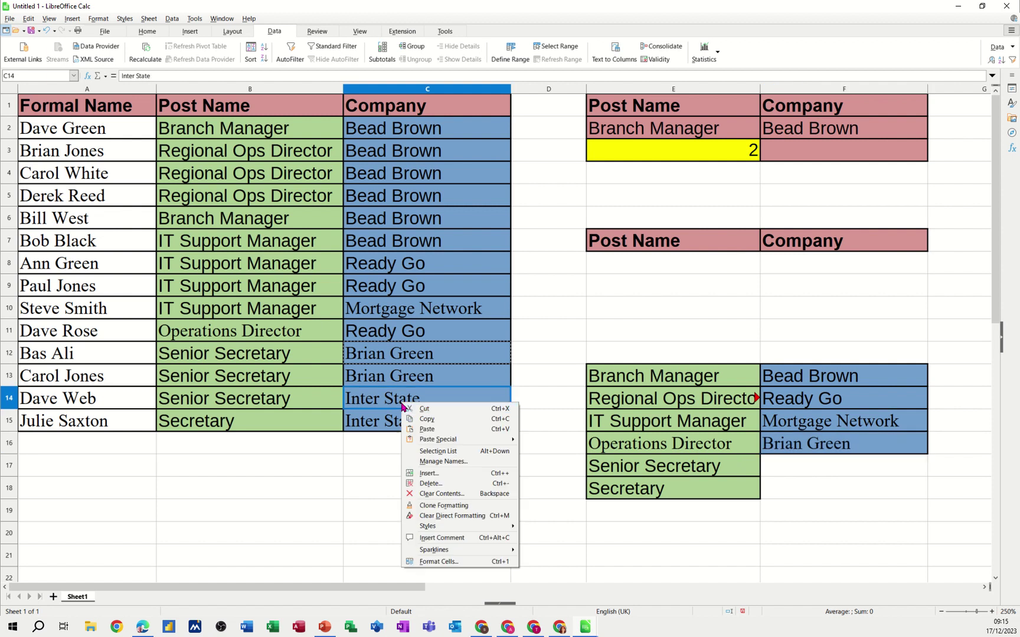
pyautogui.click(425, 419)
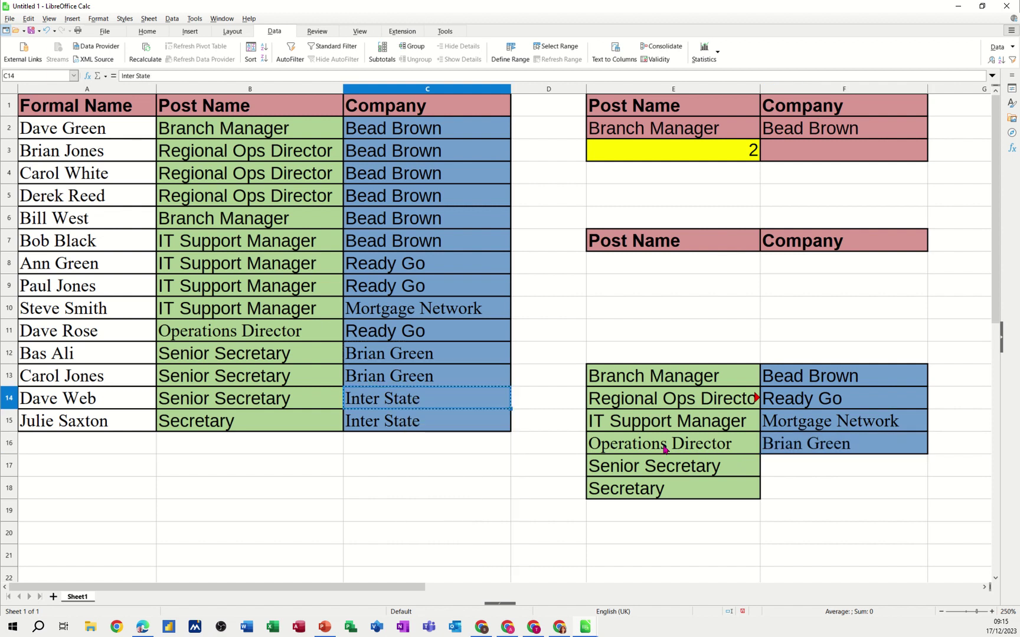
pyautogui.rightClick(797, 467)
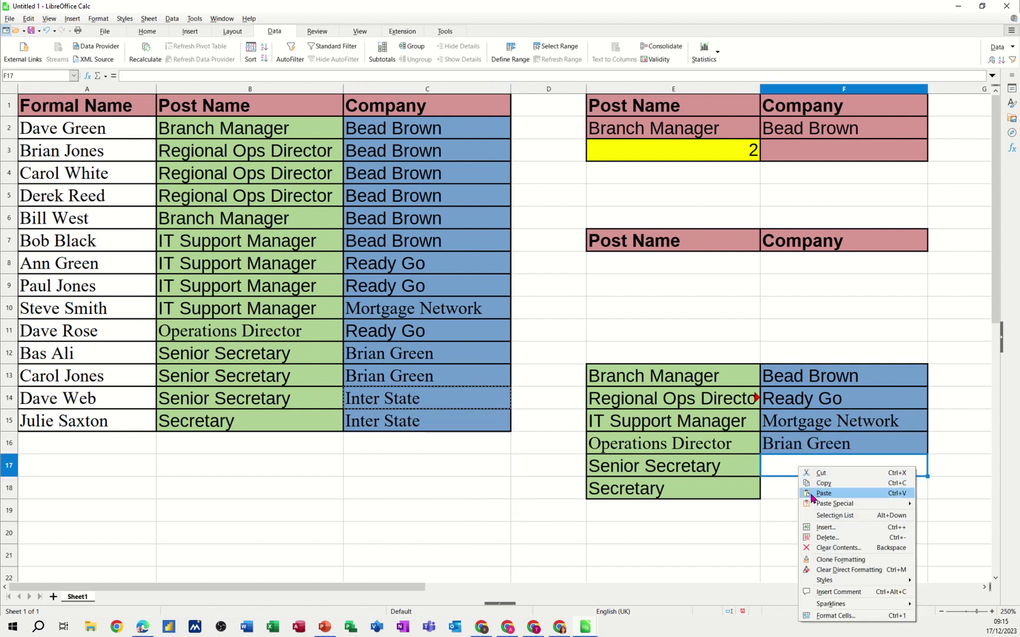
pyautogui.click(823, 494)
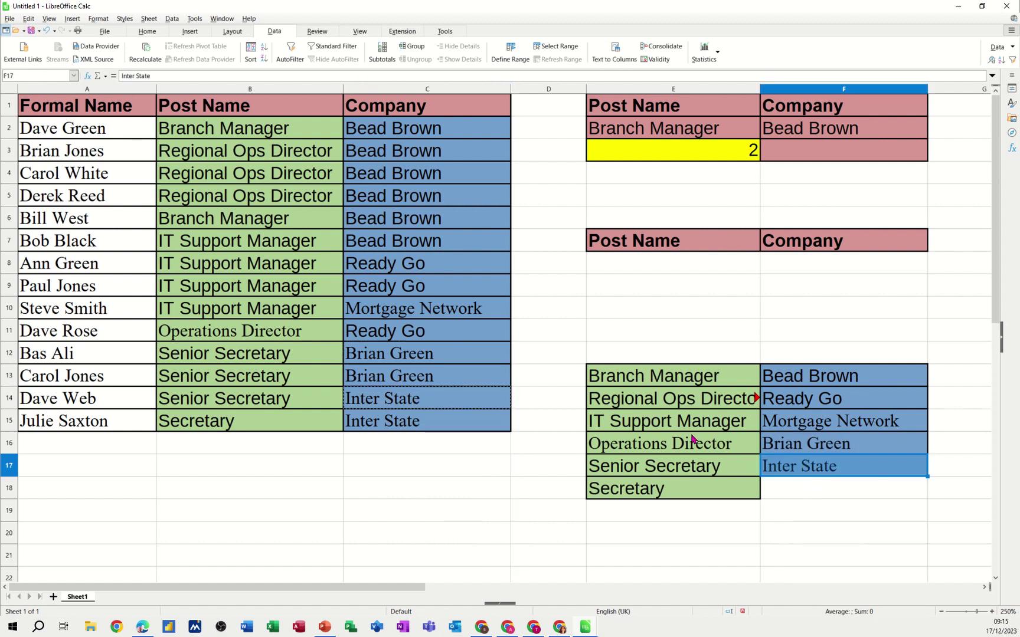
# Apply an Orange background fill to cells E8:F8.
pyautogui.click(652, 266)
pyautogui.moveTo(706, 260); pyautogui.dragTo(820, 262)
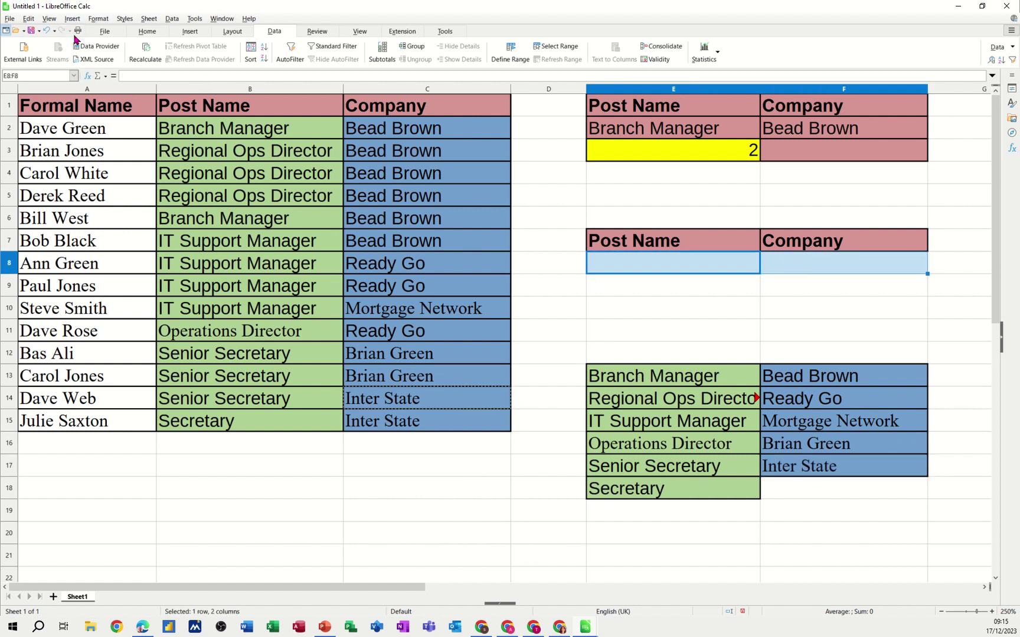
pyautogui.click(144, 33)
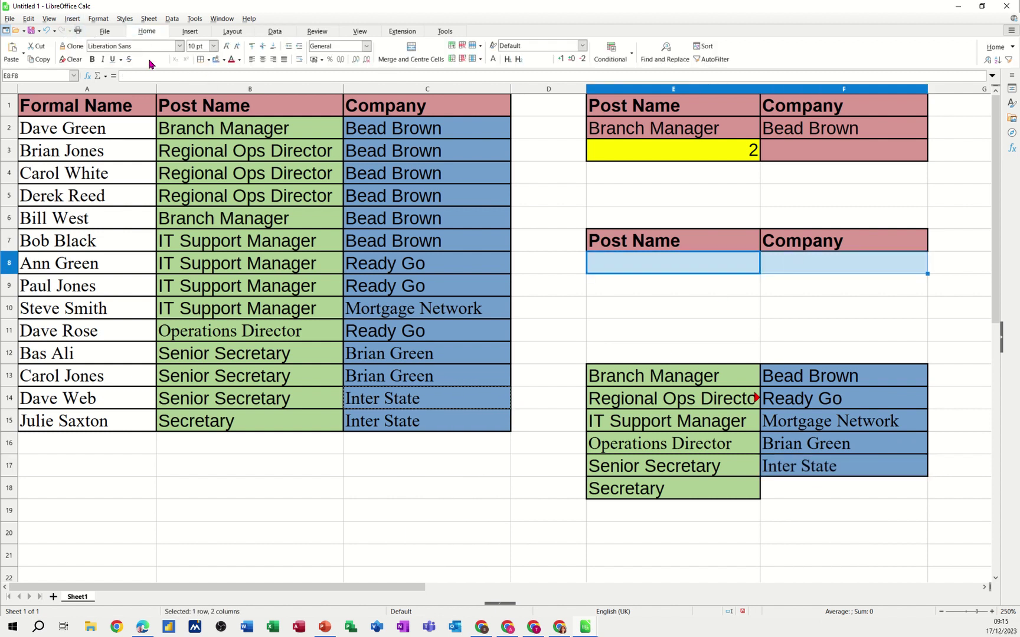
pyautogui.click(223, 61)
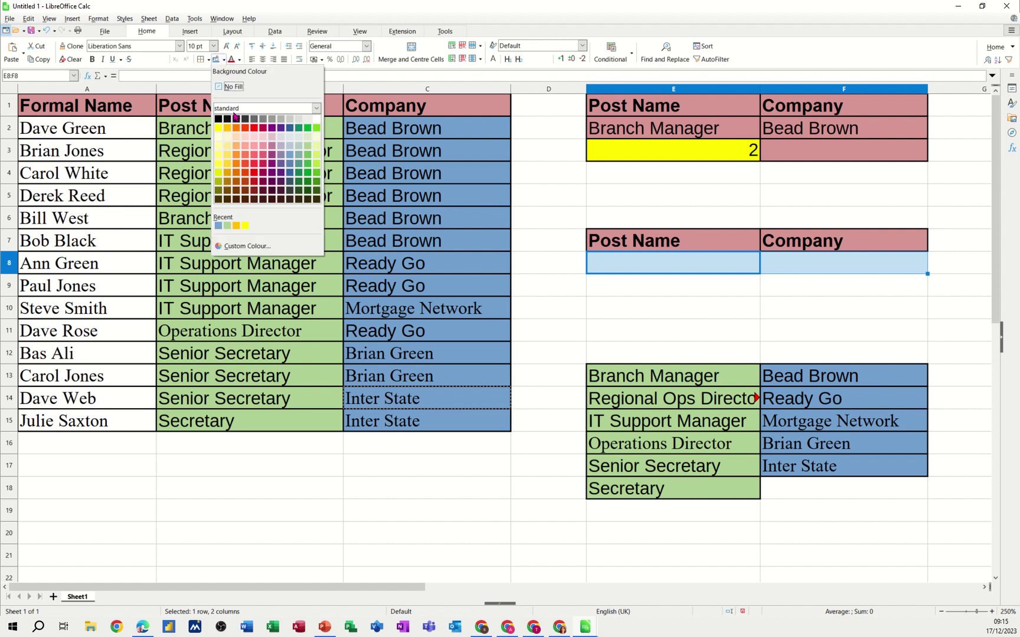
pyautogui.click(234, 131)
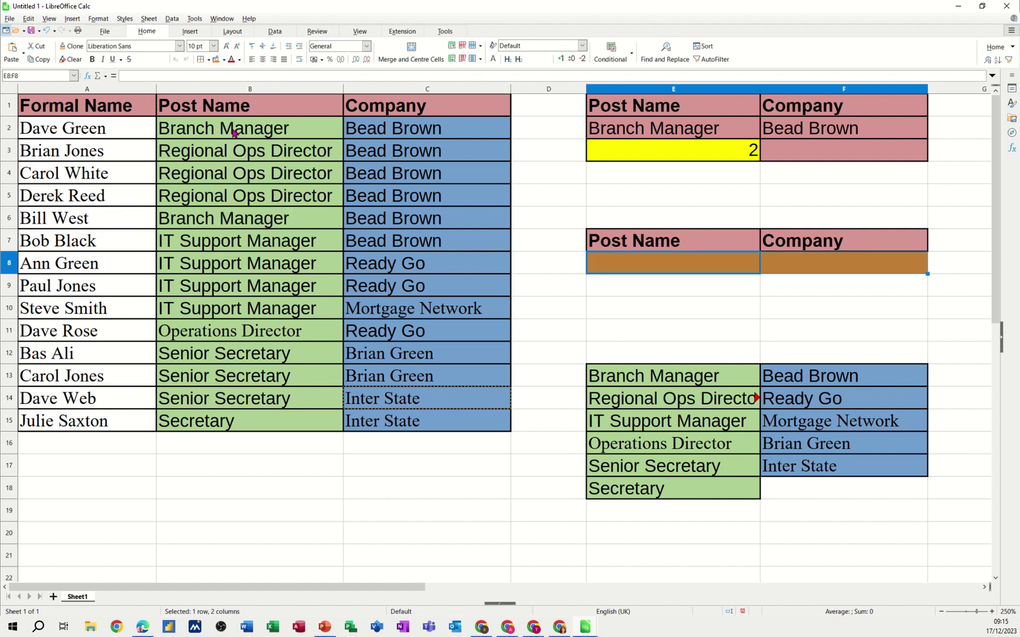
pyautogui.click(794, 337)
pyautogui.click(654, 264)
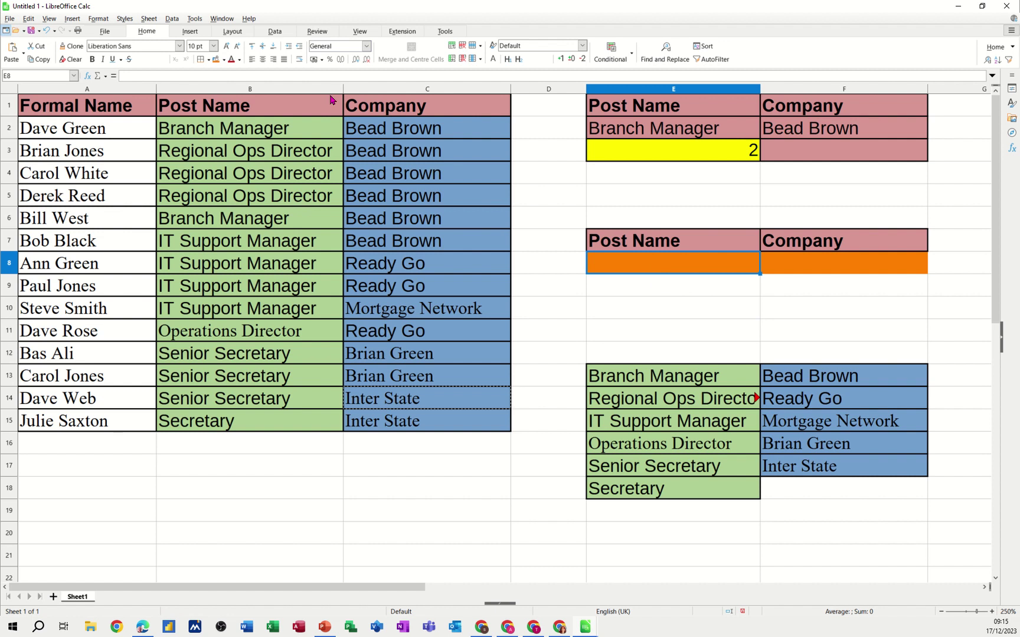
# Open Data > Validity for E8 and set Allow to Cell range.
pyautogui.click(273, 32)
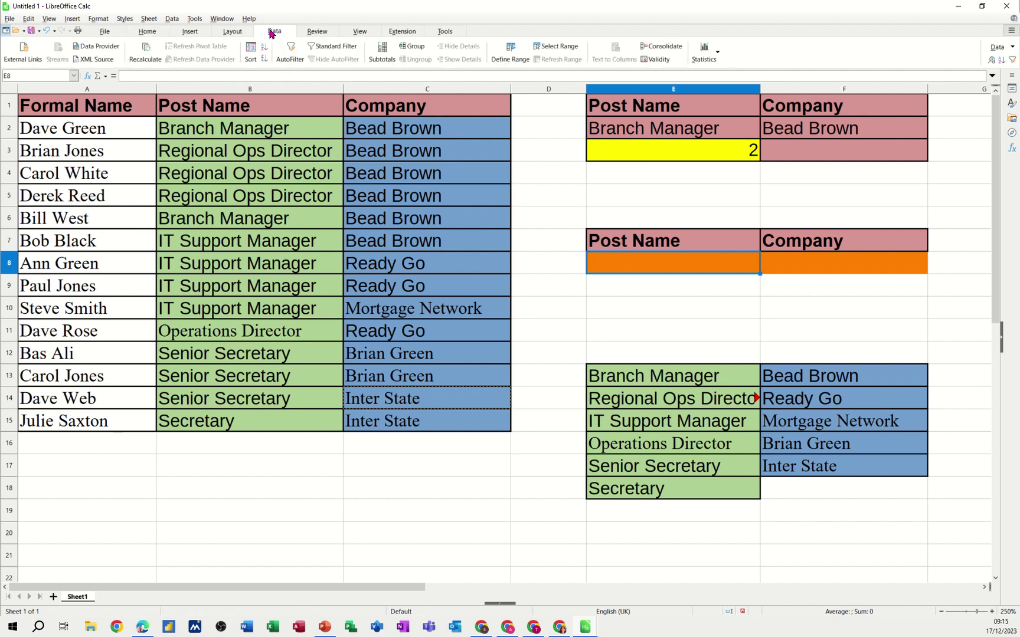
pyautogui.click(649, 63)
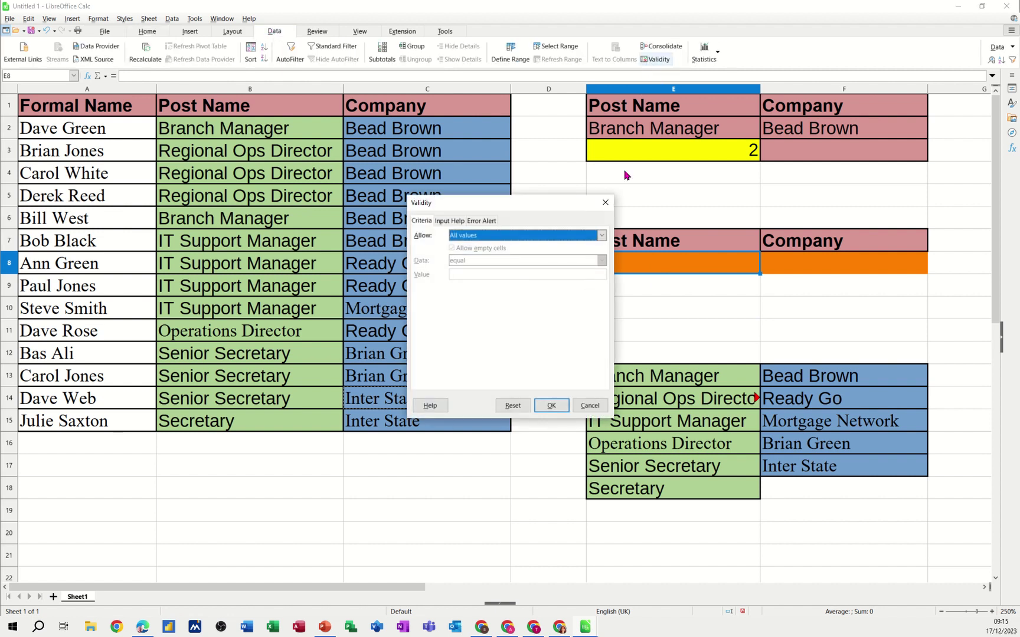
pyautogui.click(601, 235)
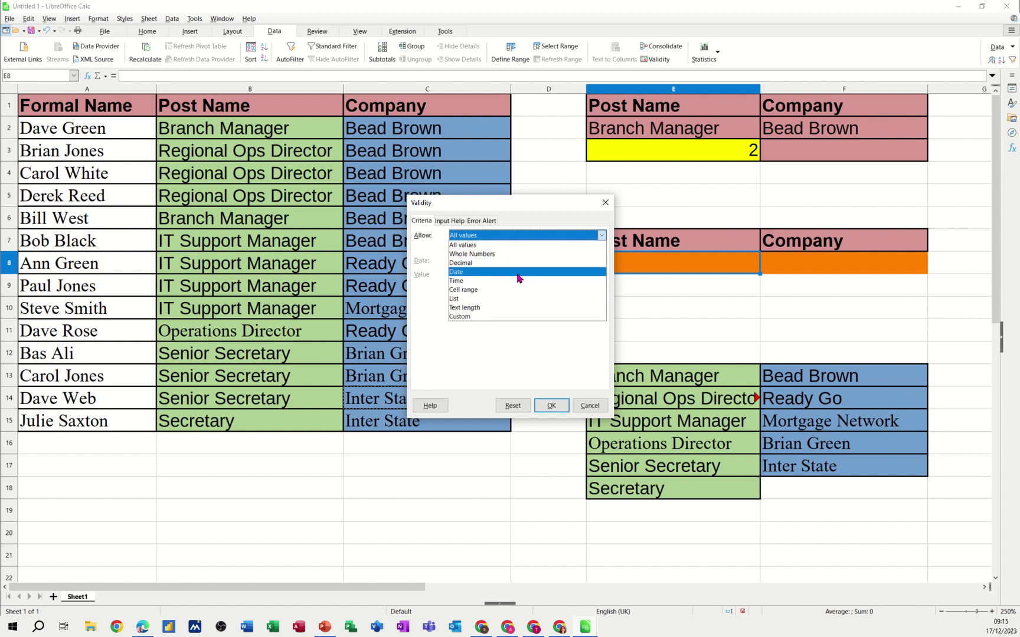
pyautogui.click(464, 298)
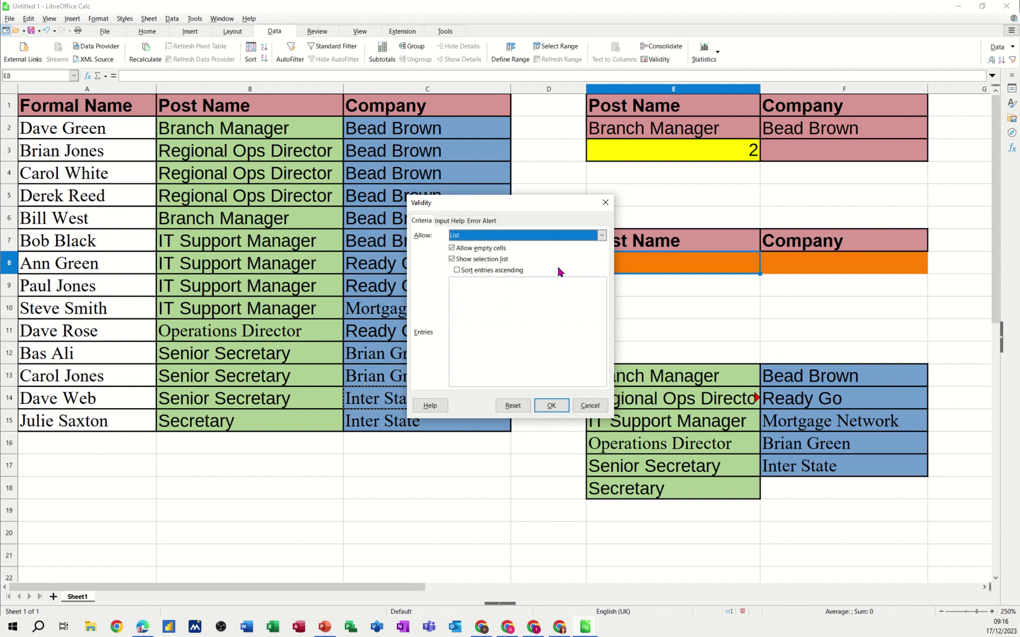
pyautogui.click(600, 236)
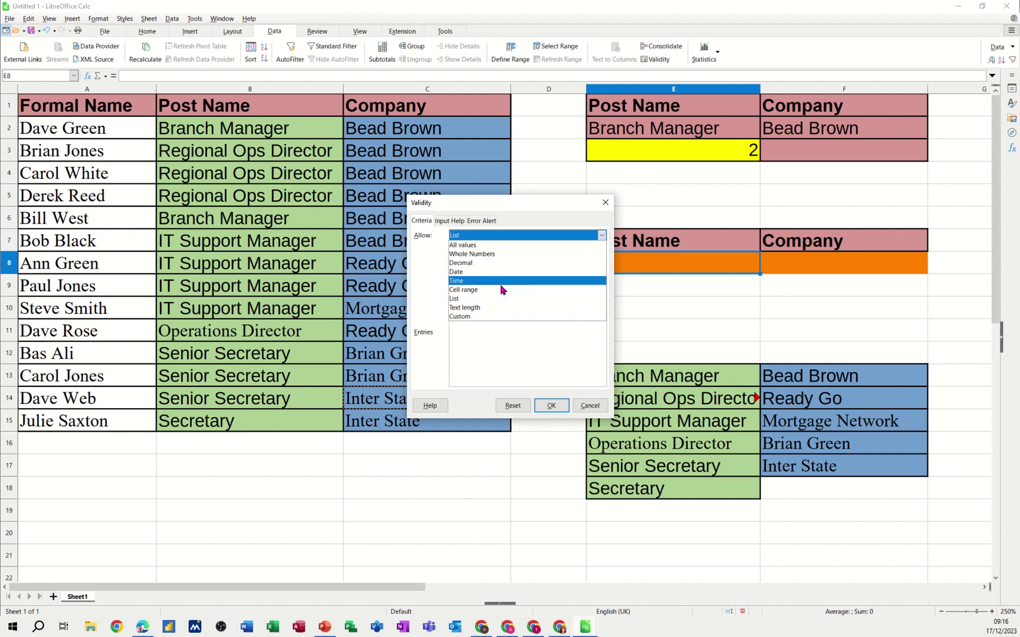
pyautogui.click(467, 299)
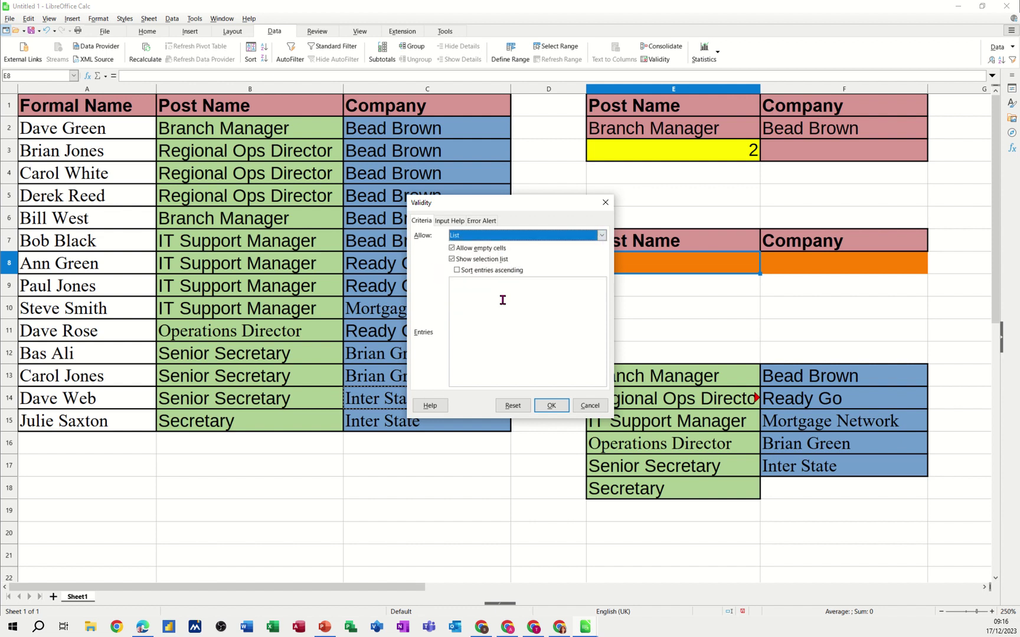
pyautogui.click(601, 235)
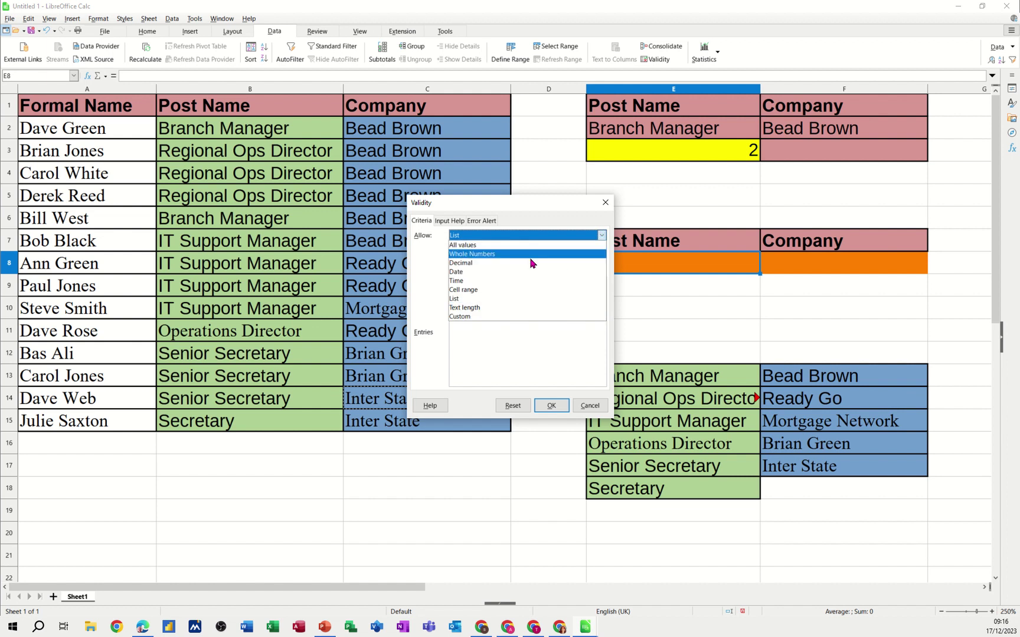
pyautogui.click(484, 290)
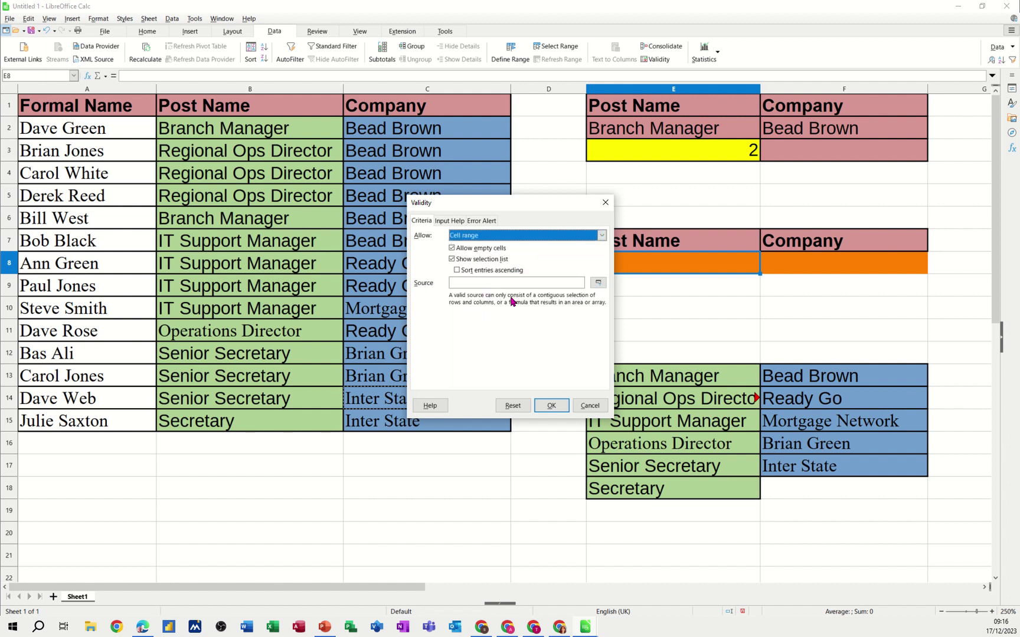
# Set the validity source to $E$13:$E$18, confirm, and test E8's dropdown list.
pyautogui.click(600, 288)
pyautogui.moveTo(653, 376); pyautogui.dragTo(660, 491)
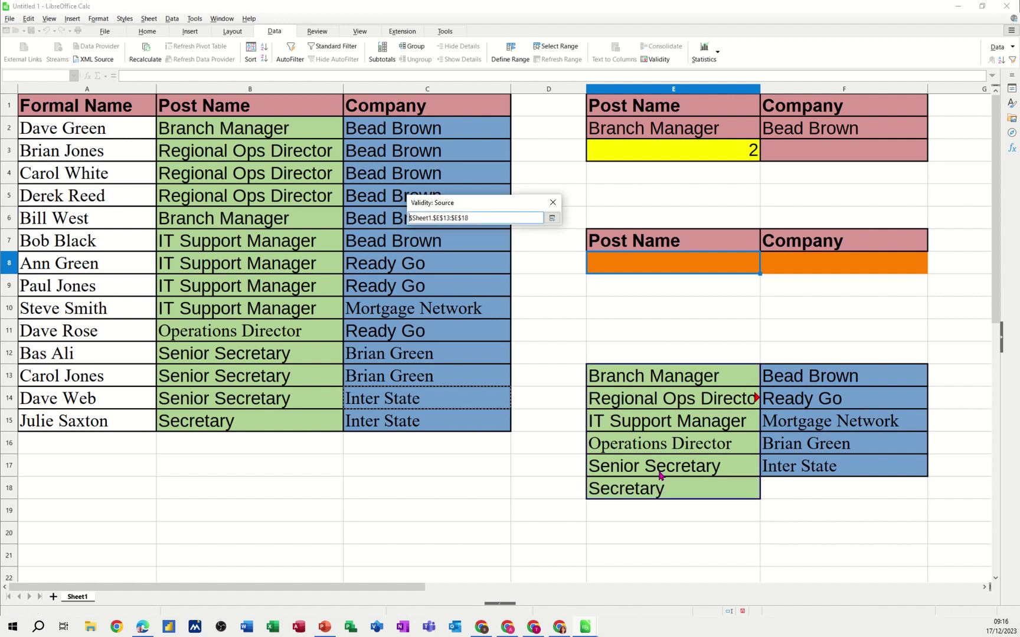
pyautogui.click(551, 218)
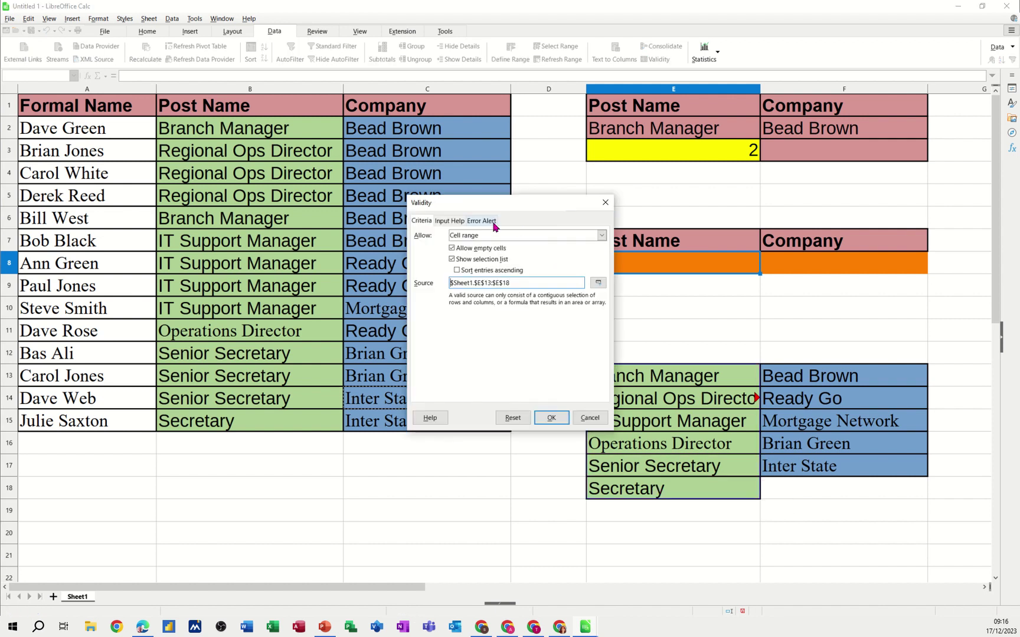
pyautogui.click(442, 223)
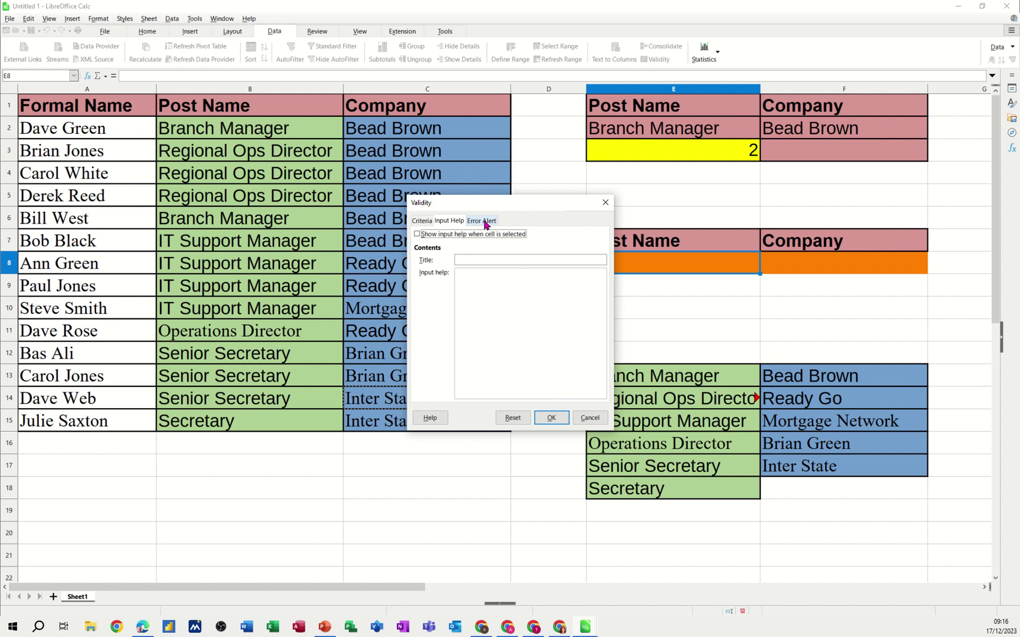
pyautogui.click(485, 222)
pyautogui.click(423, 221)
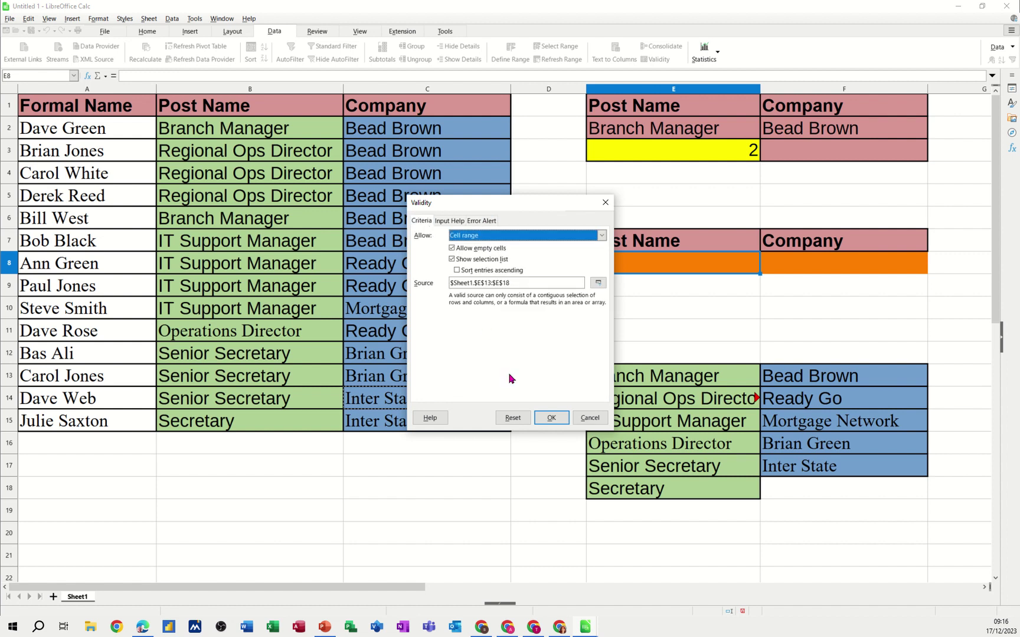
pyautogui.click(550, 418)
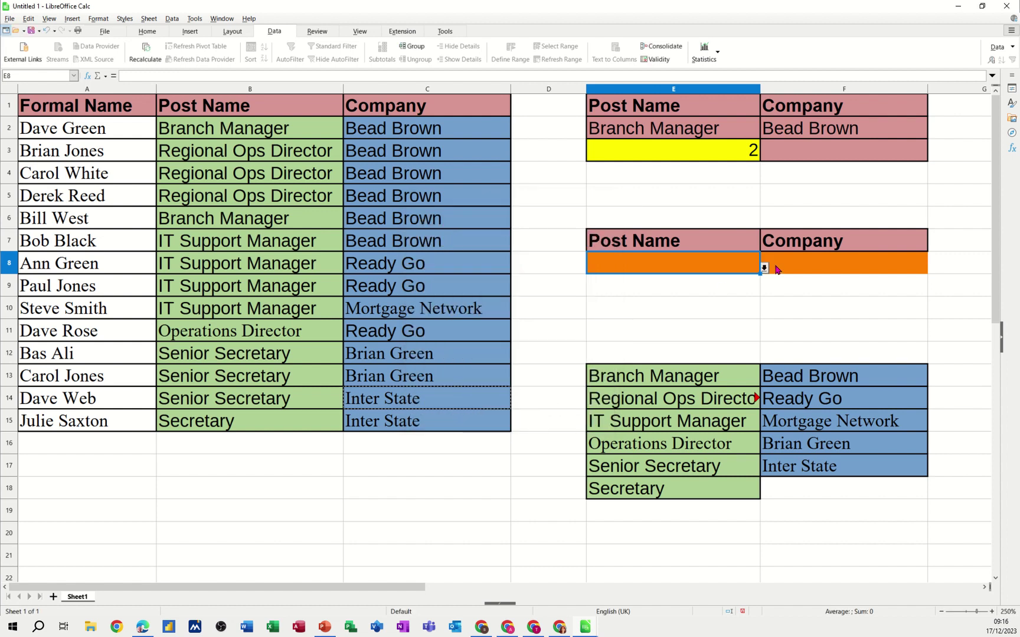
pyautogui.click(763, 268)
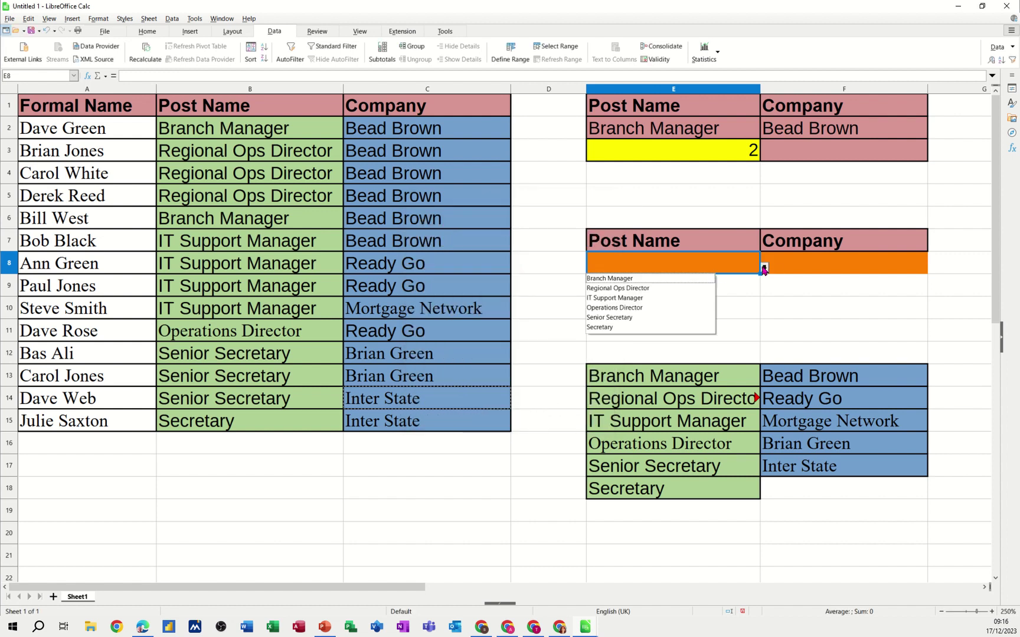
pyautogui.click(763, 269)
# Give F8 a Cell range validity sourced from $F$13:$F$17 and test its dropdown.
pyautogui.click(822, 267)
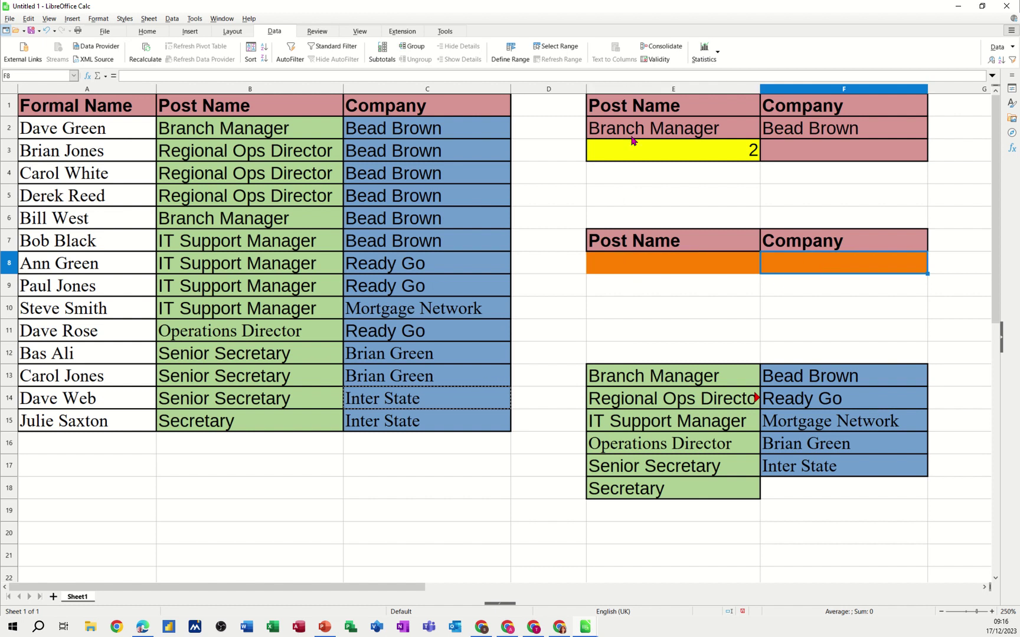
pyautogui.click(643, 61)
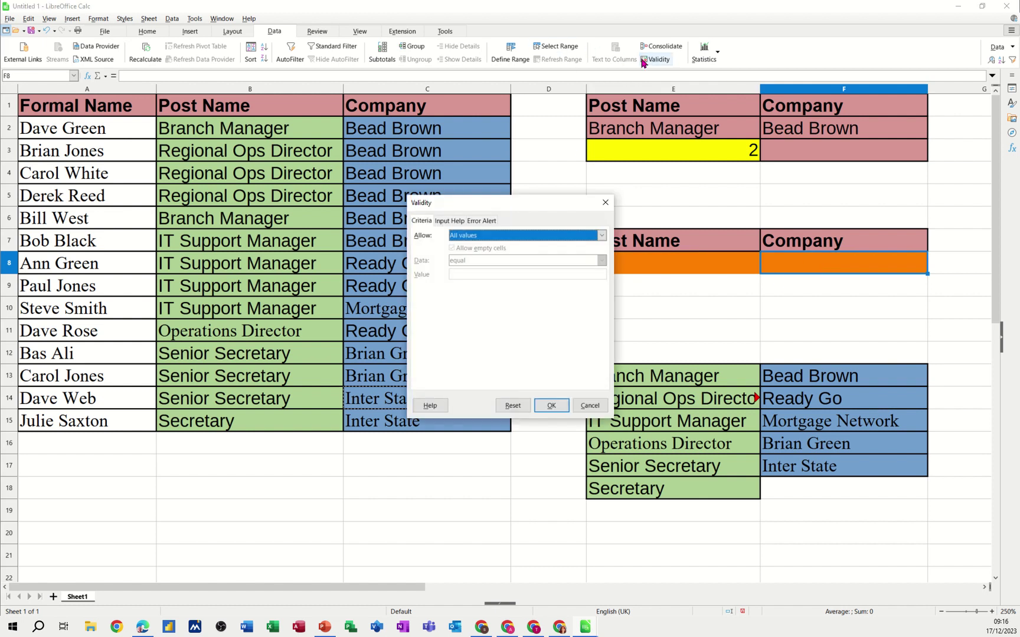
pyautogui.click(601, 235)
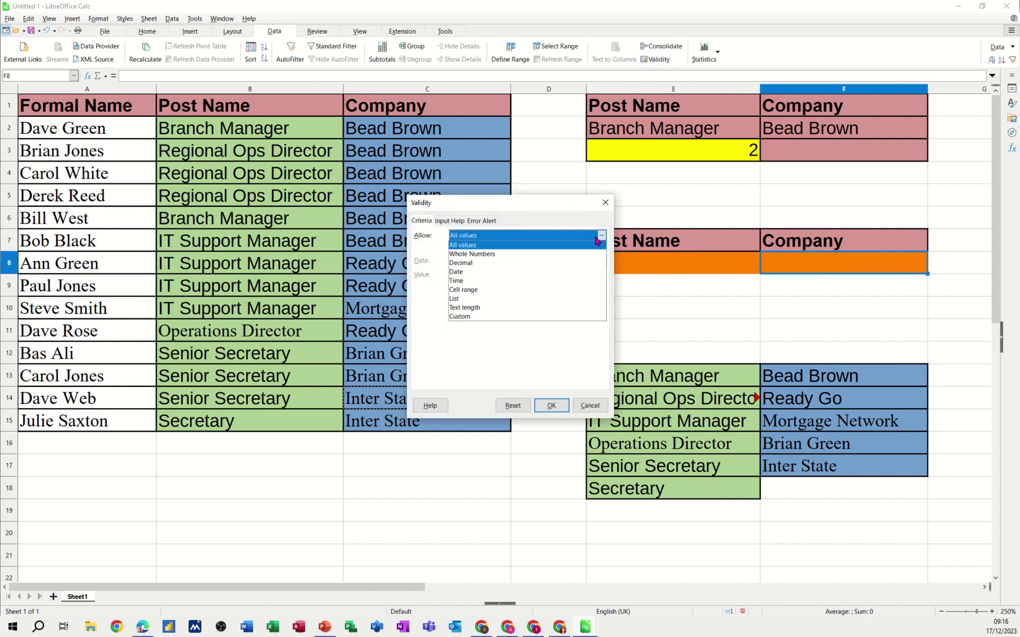
pyautogui.click(497, 289)
pyautogui.click(602, 286)
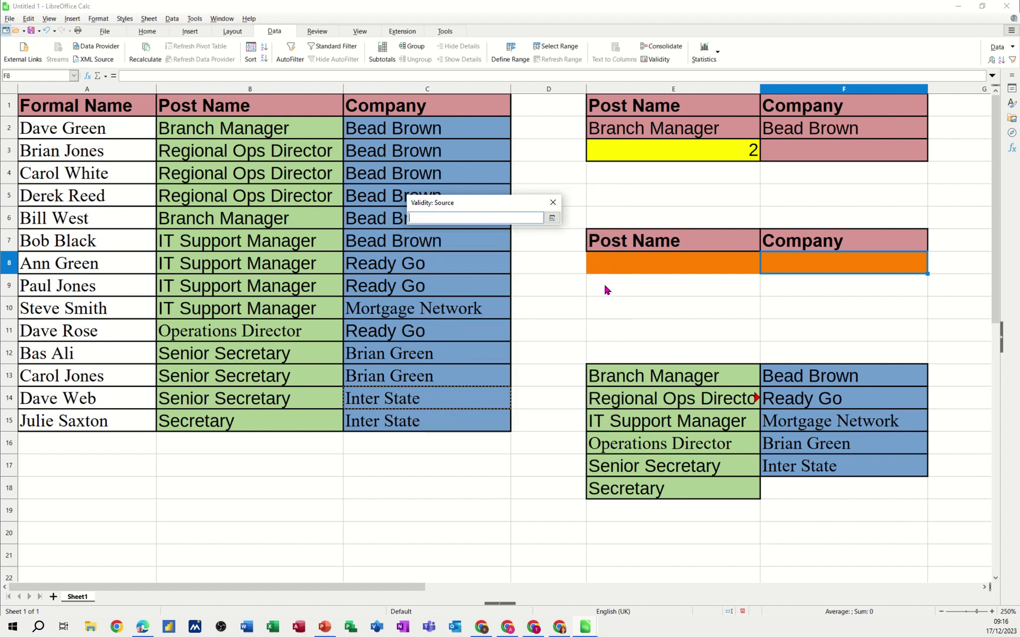
pyautogui.moveTo(817, 375); pyautogui.dragTo(829, 466)
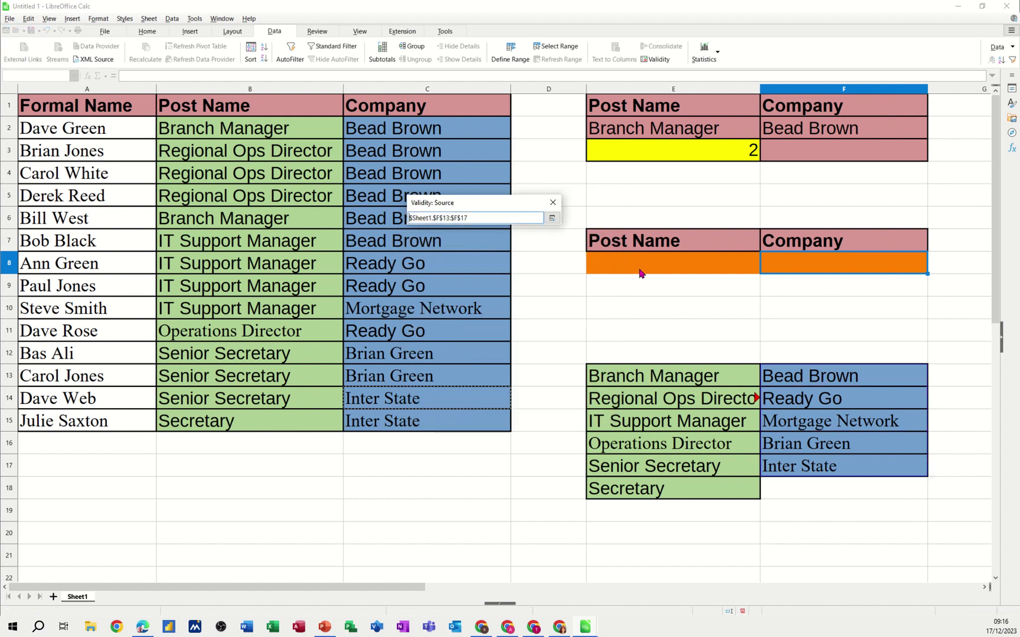
pyautogui.click(553, 218)
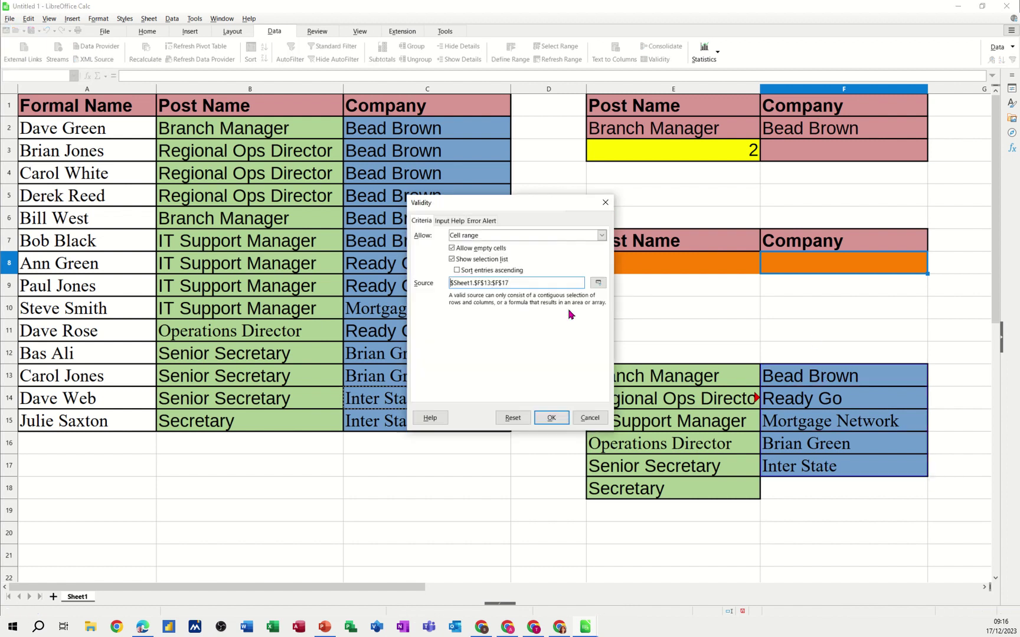
pyautogui.click(544, 421)
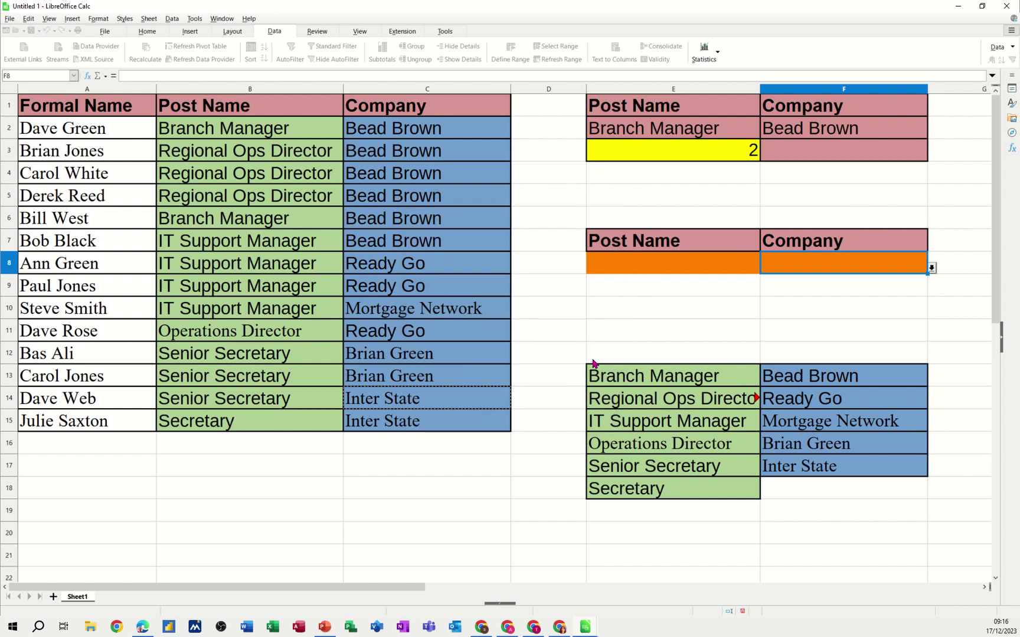
pyautogui.click(930, 269)
pyautogui.click(930, 268)
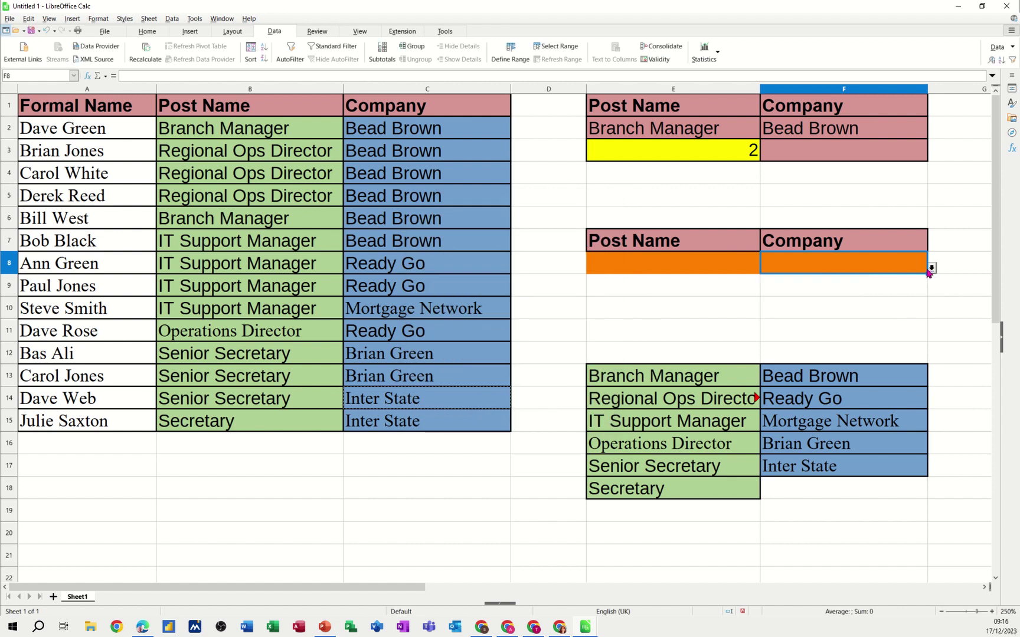
# Apply a light green background fill to cell E9.
pyautogui.click(673, 285)
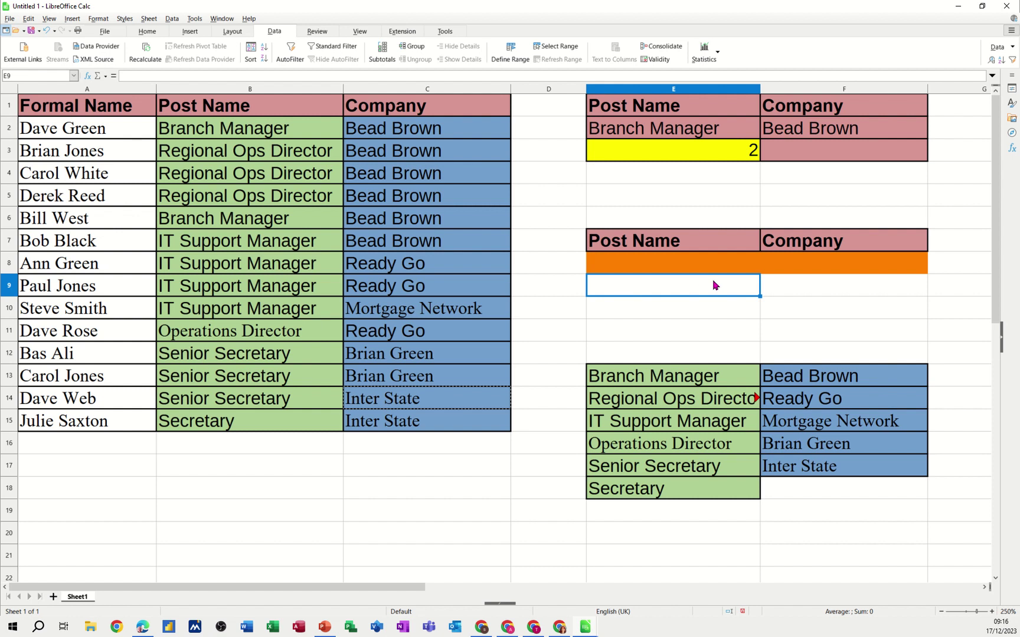
pyautogui.moveTo(712, 285)
pyautogui.mouseDown()
pyautogui.moveTo(824, 284)
pyautogui.moveTo(709, 282)
pyautogui.mouseUp()
pyautogui.click(142, 34)
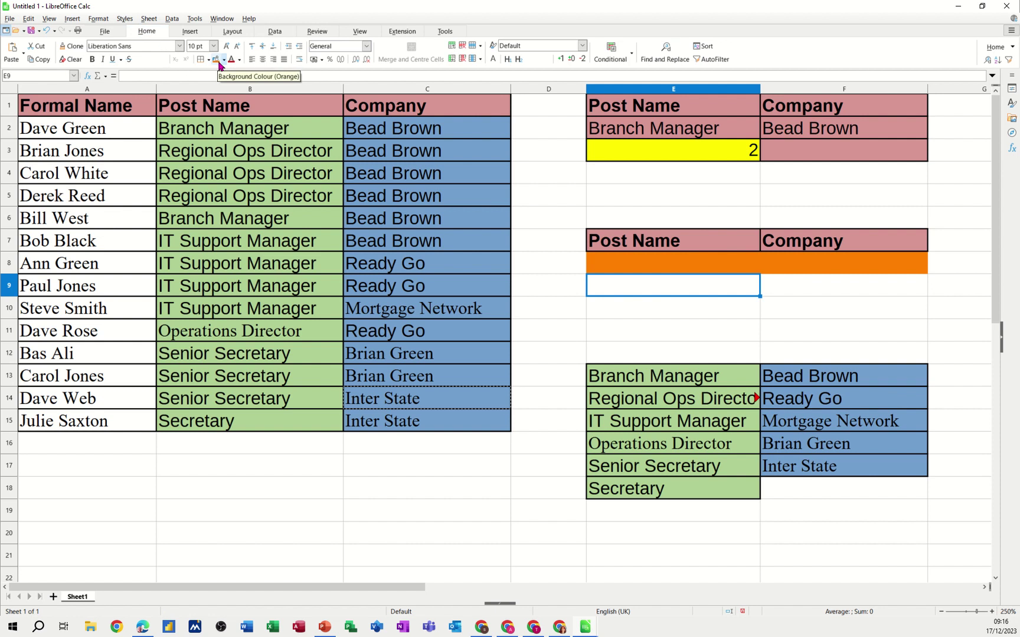
pyautogui.click(223, 60)
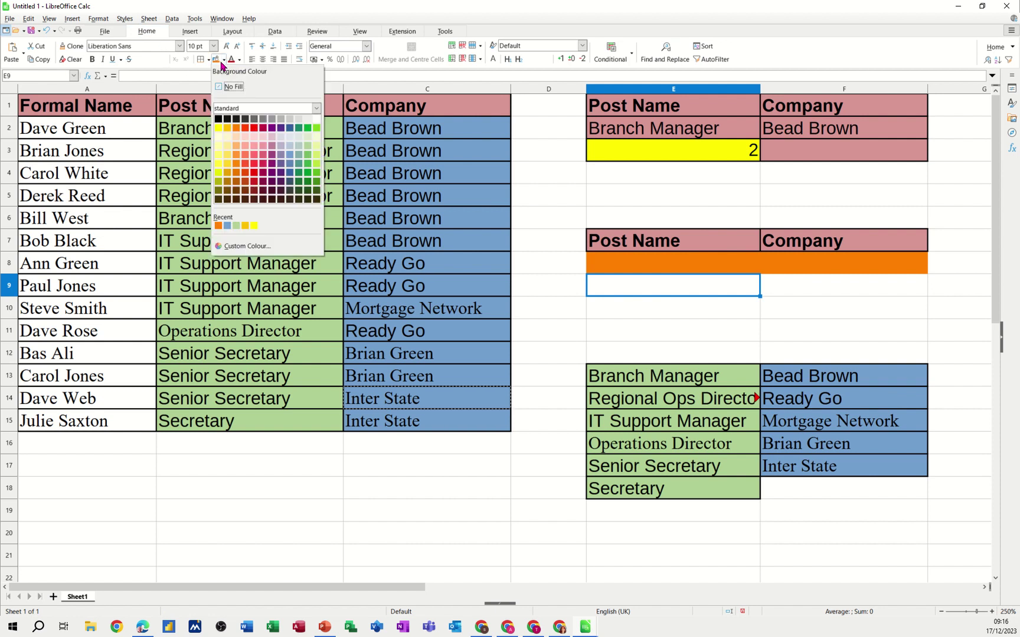
pyautogui.click(312, 128)
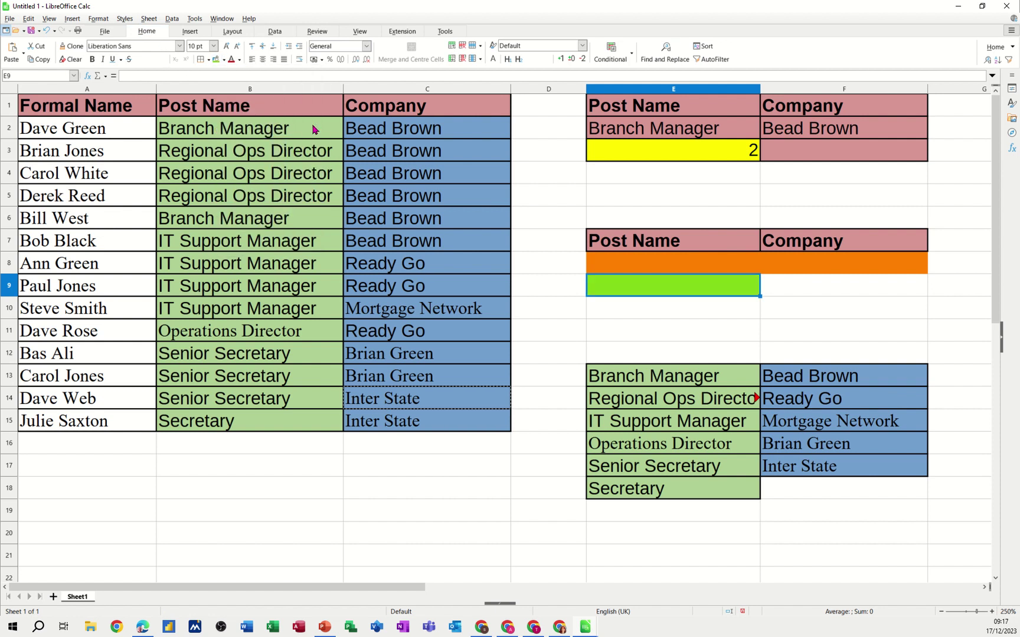
# Choose Branch Manager in E8 and Bead Brown in F8 from their dropdown lists.
pyautogui.click(655, 261)
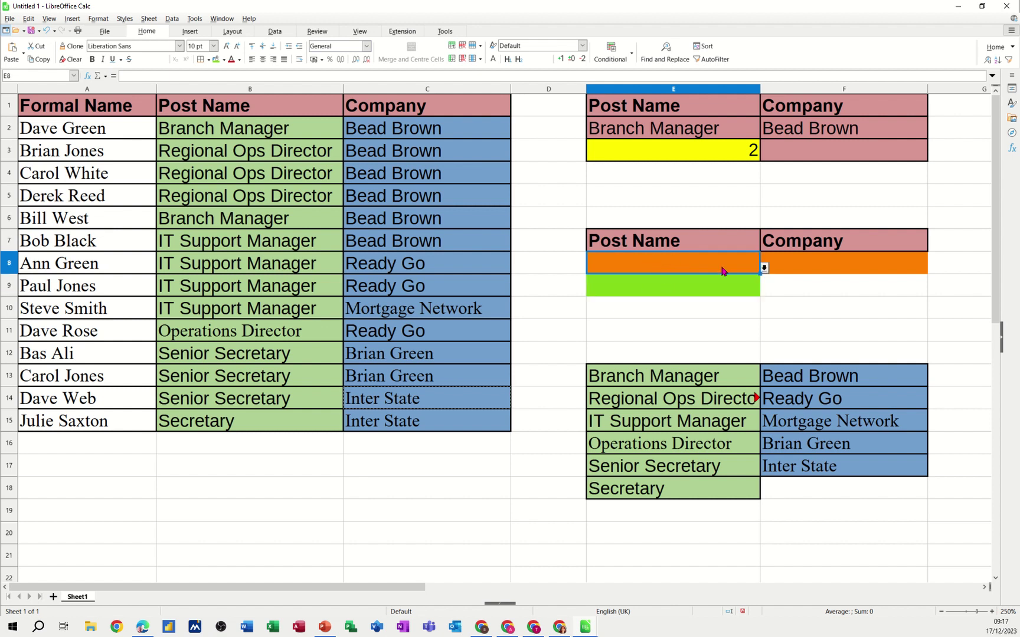
pyautogui.click(764, 268)
pyautogui.click(675, 275)
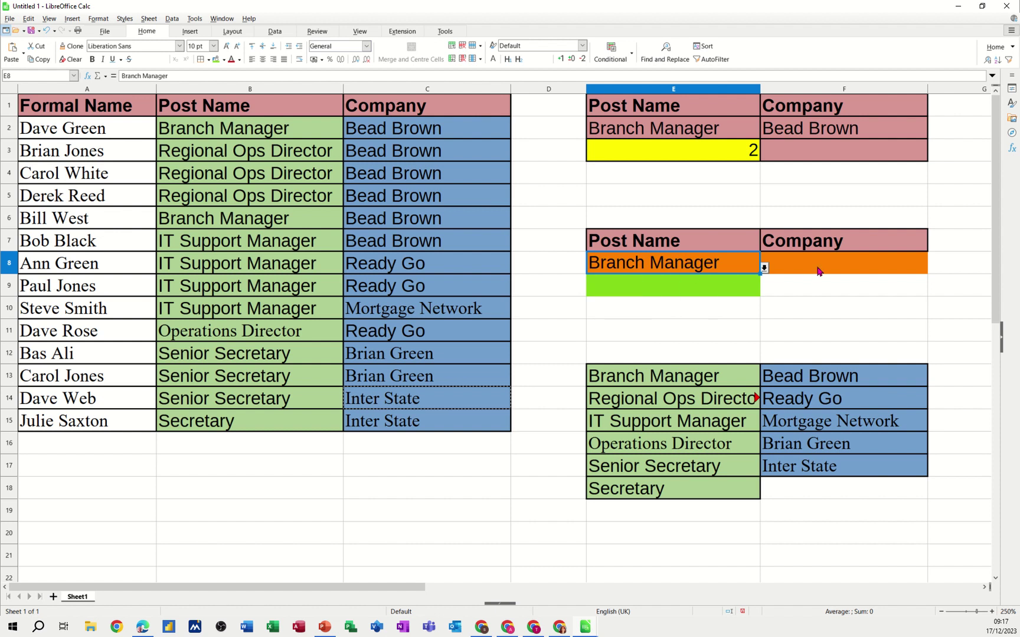
pyautogui.click(838, 266)
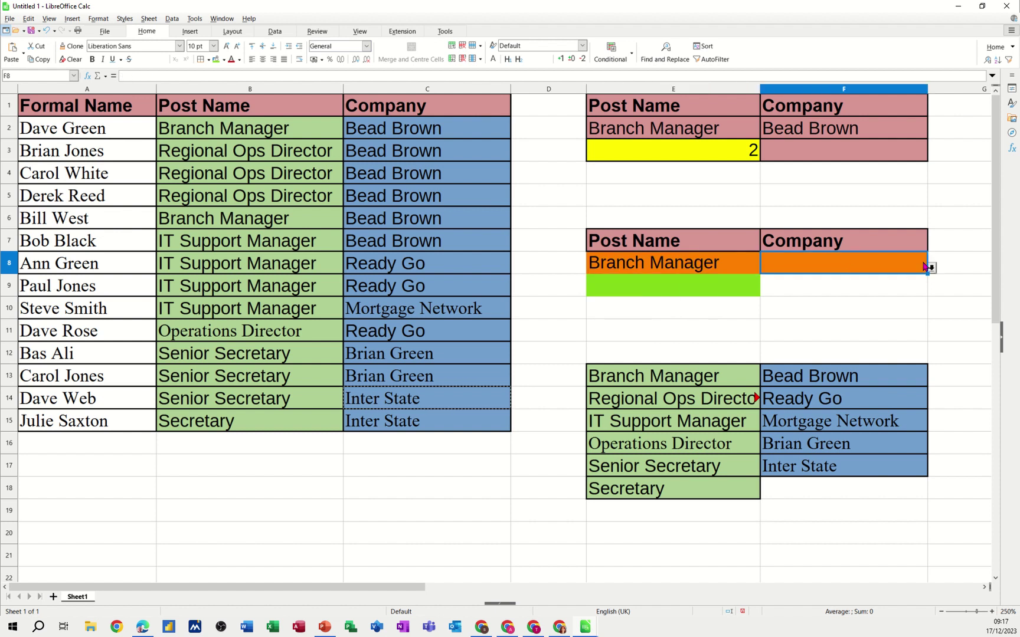
pyautogui.click(931, 267)
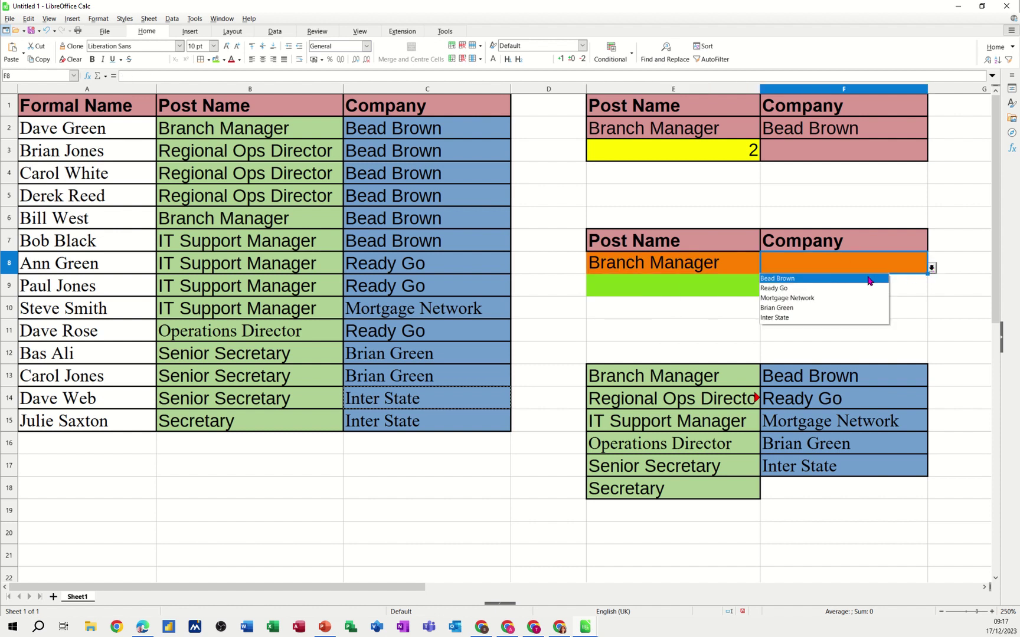
pyautogui.click(868, 279)
pyautogui.click(675, 282)
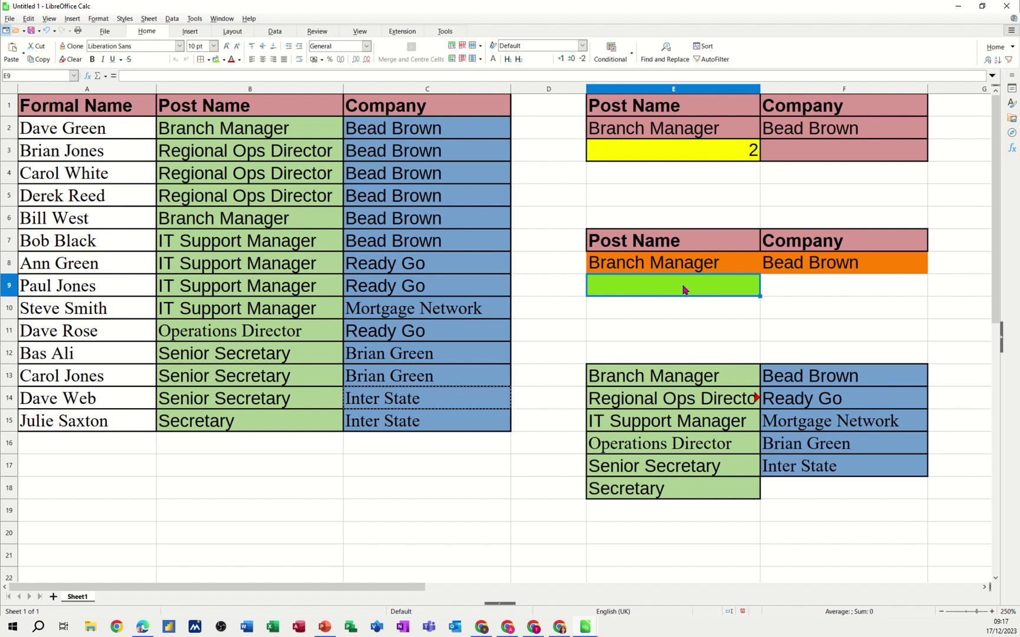
# Type =countifs into E9, then retype =countifs( after the #NAME? error.
pyautogui.write('=')
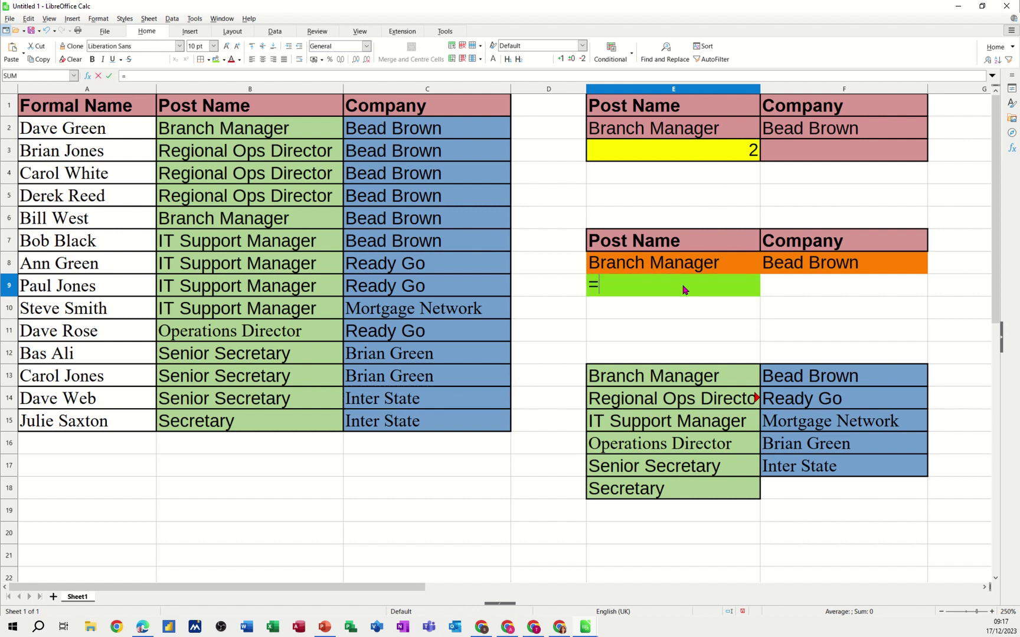
pyautogui.write('countifs')
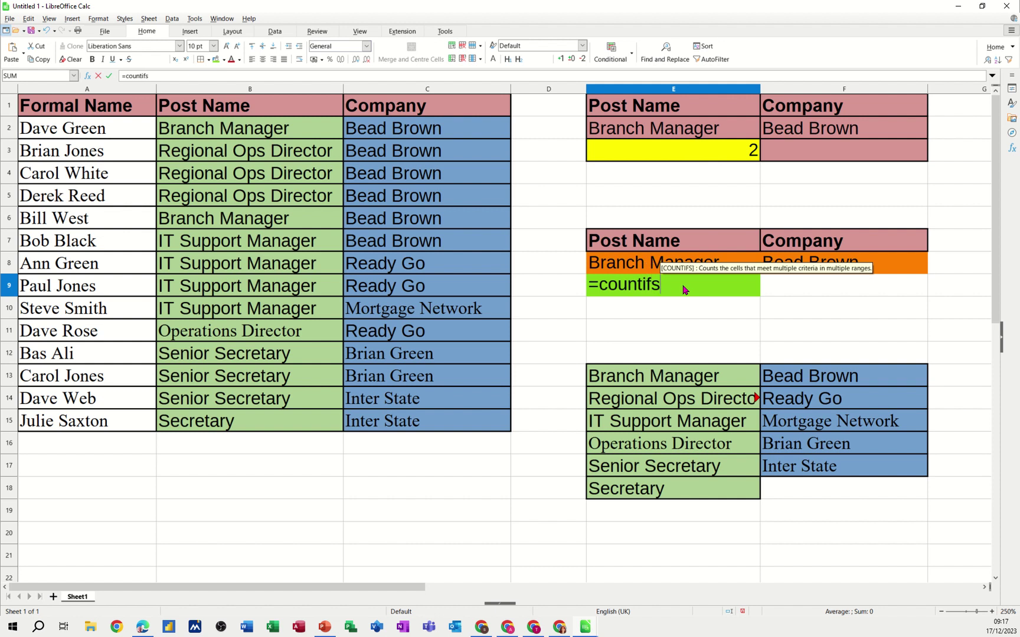
pyautogui.press('Tab')
pyautogui.write('(')
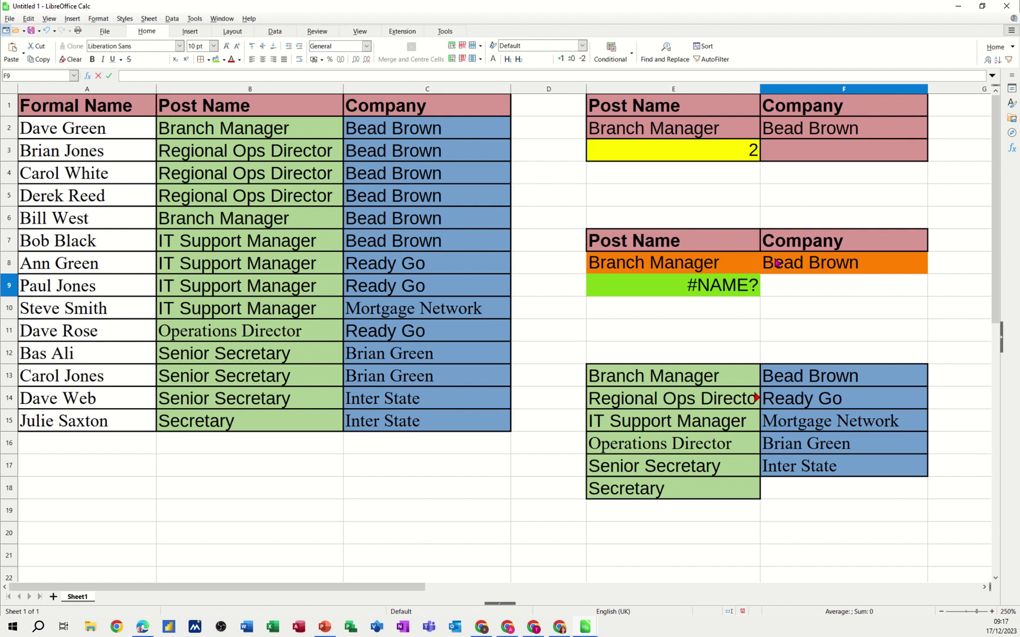
pyautogui.click(711, 287)
pyautogui.write('=')
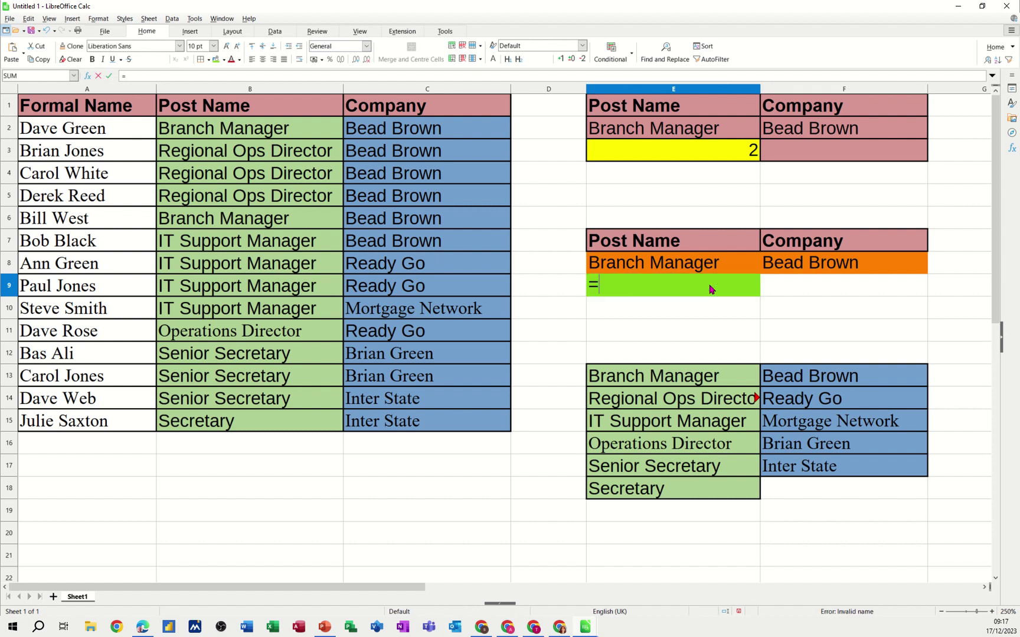
pyautogui.write('countif')
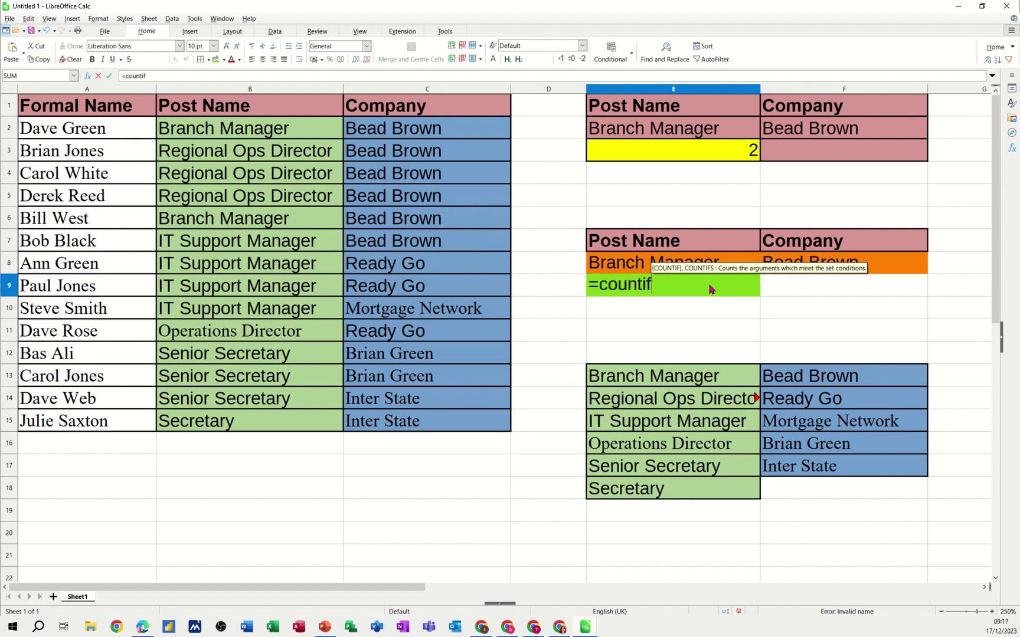
pyautogui.write('s(')
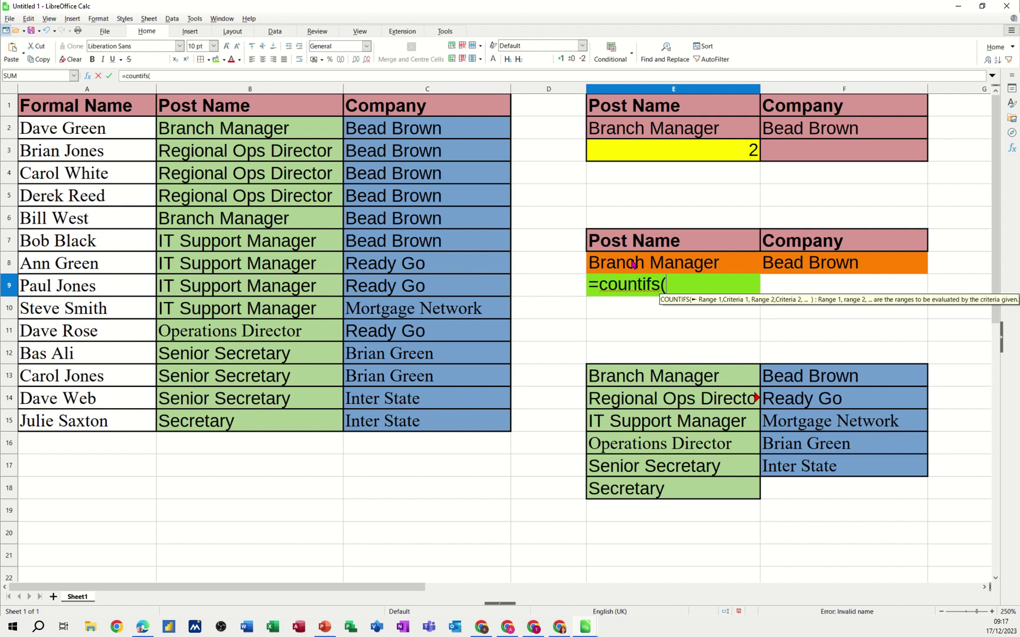
# Complete E9's formula as =countifs(post_name,E8,company,F8), using E8 and F8 as the criteria cells.
pyautogui.write('post')
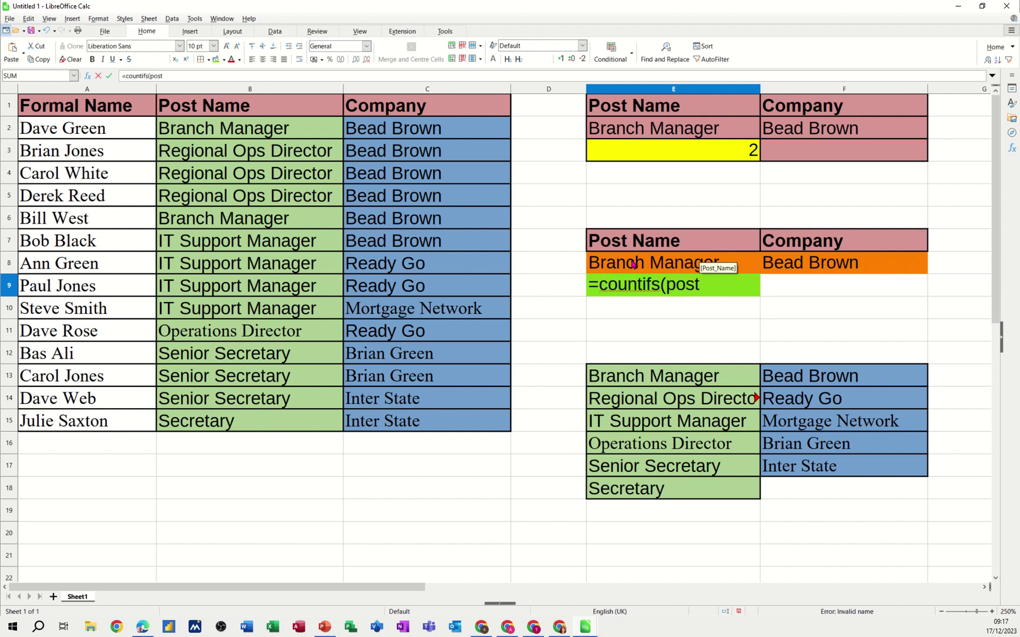
pyautogui.write('_name')
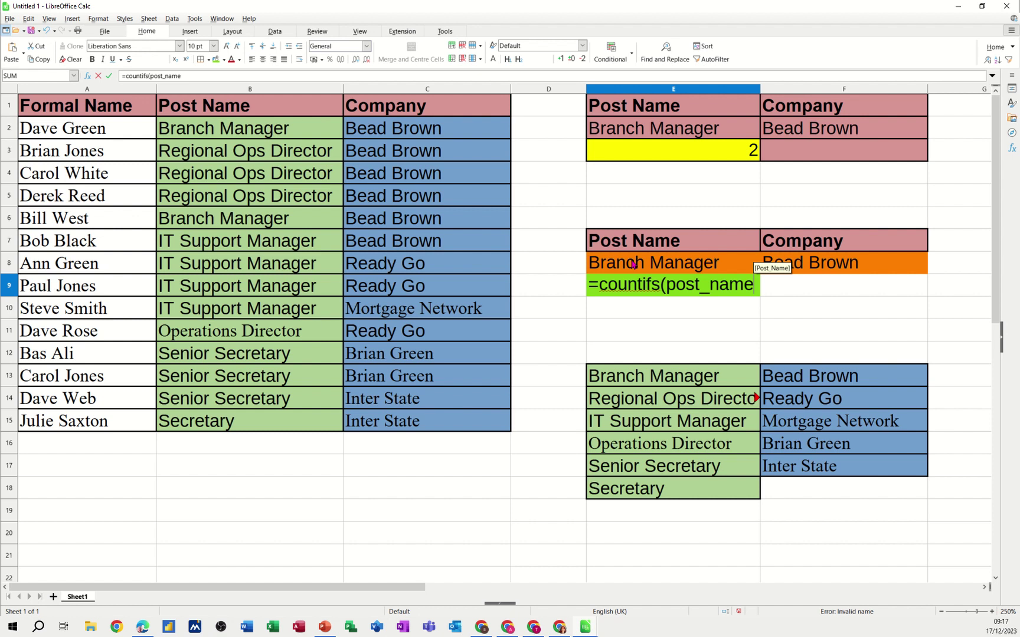
pyautogui.write(',')
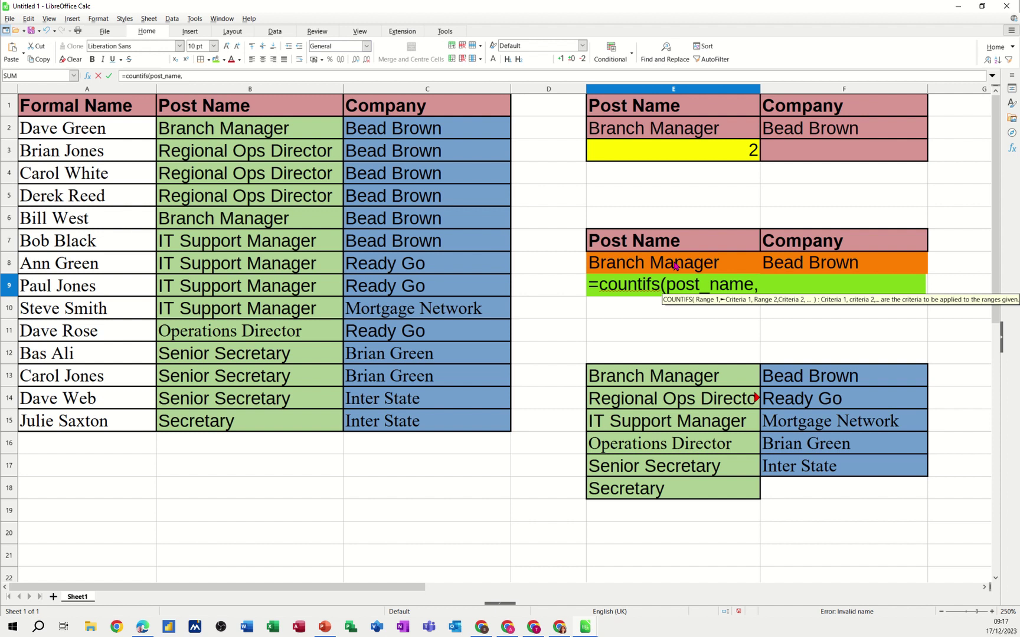
pyautogui.click(673, 265)
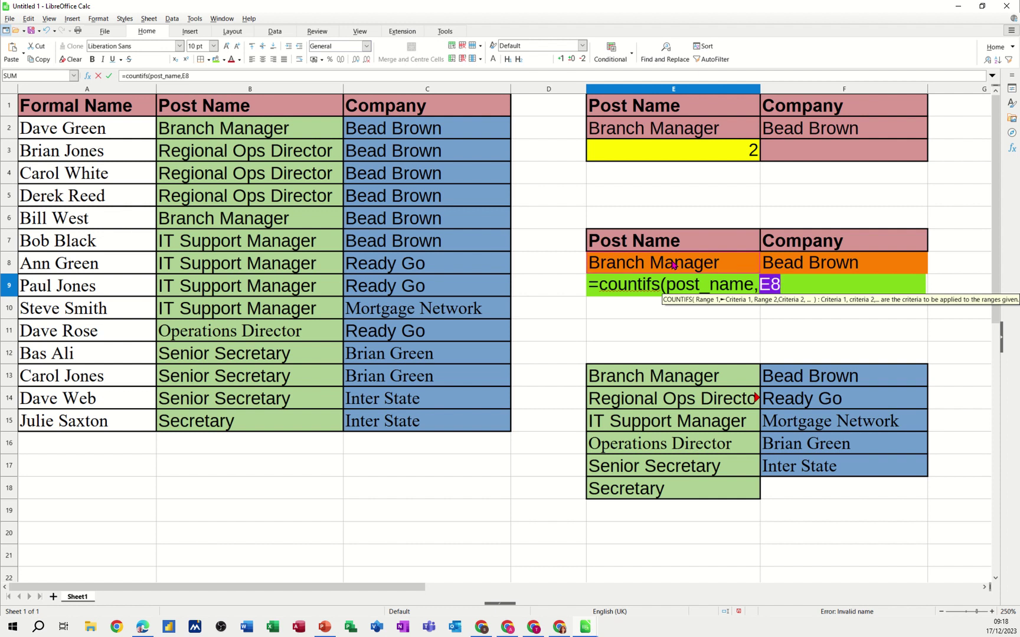
pyautogui.write(',')
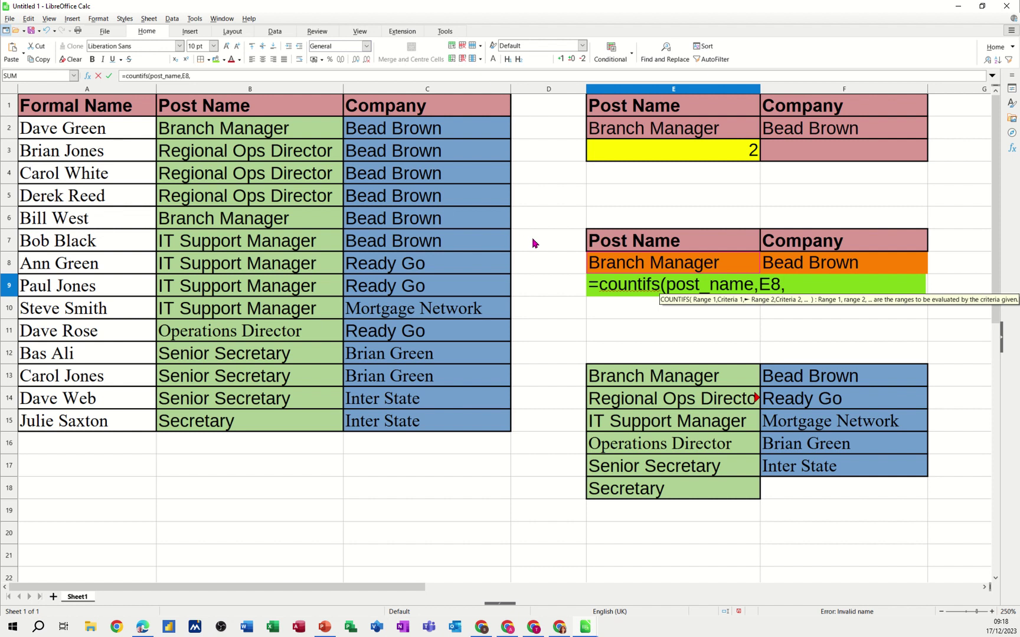
pyautogui.write('company')
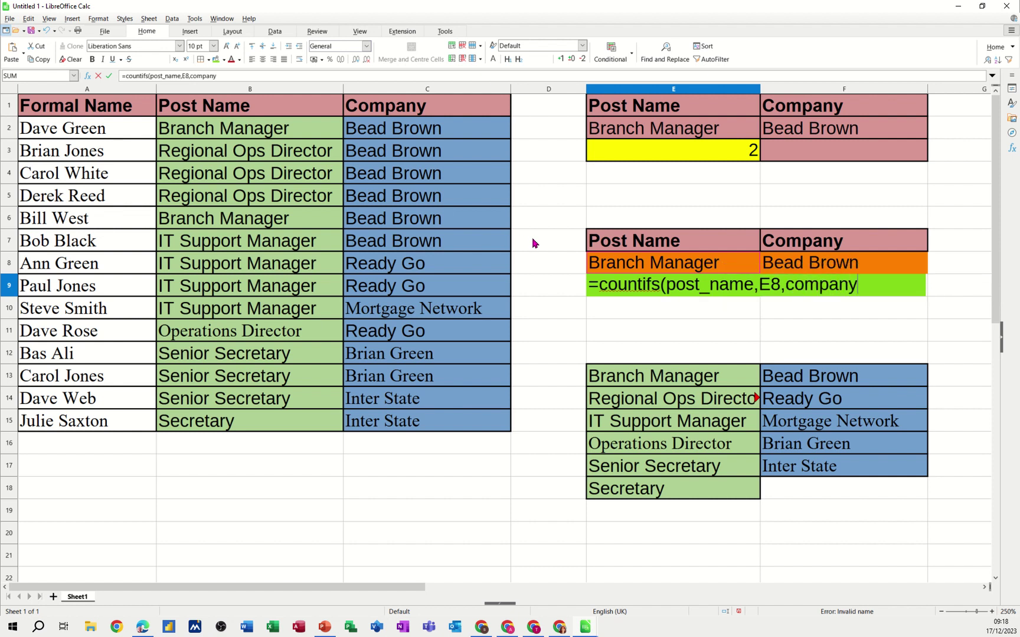
pyautogui.write(',')
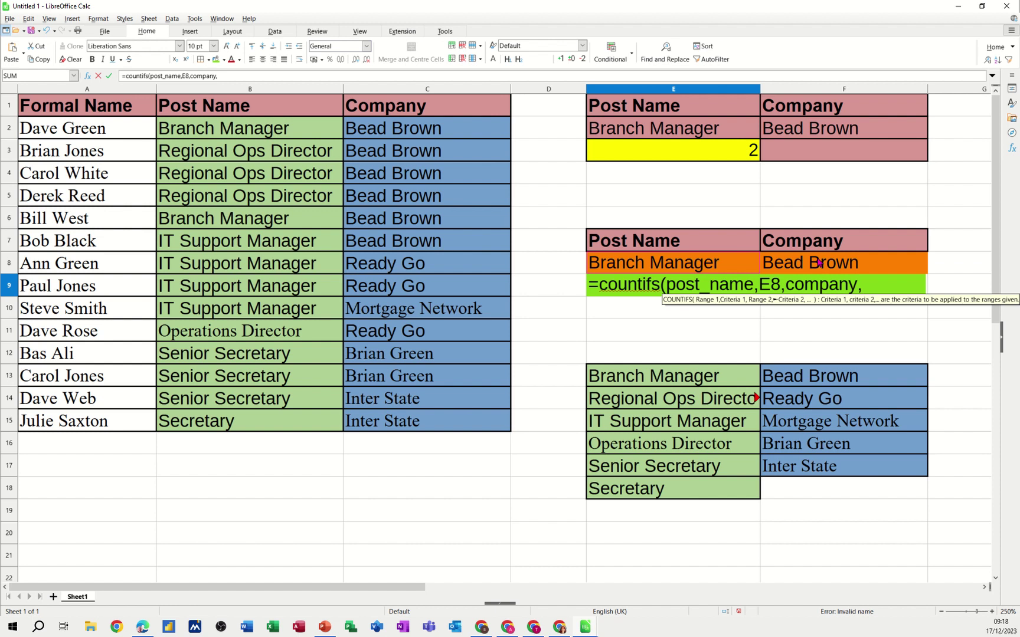
pyautogui.click(823, 262)
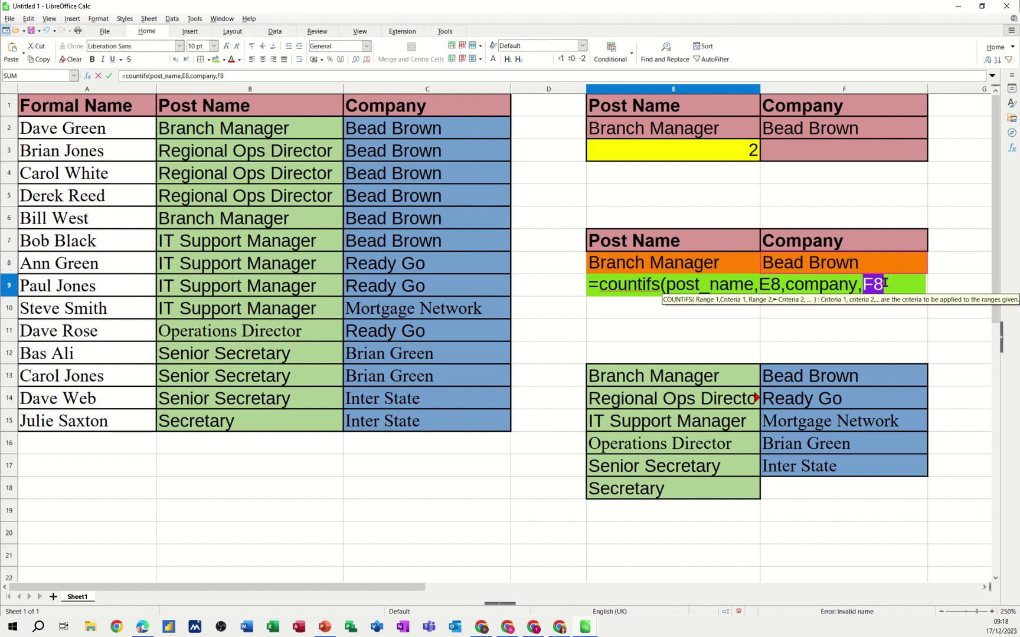
pyautogui.click(897, 281)
pyautogui.write(')')
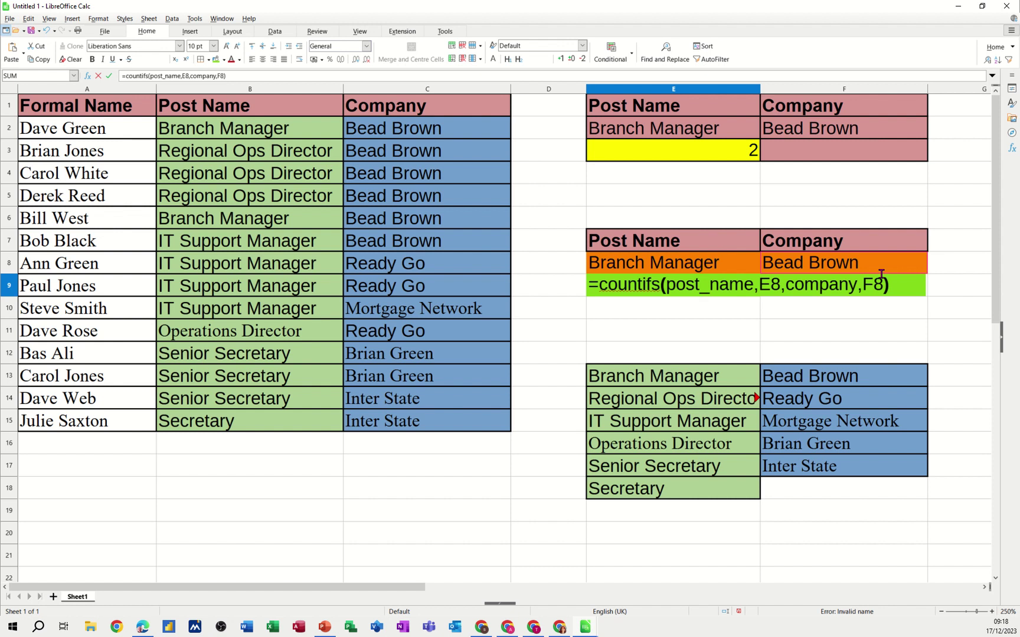
# Confirm the COUNTIFS formula, then choose IT Support Manager from E8's post name dropdown.
pyautogui.click(111, 76)
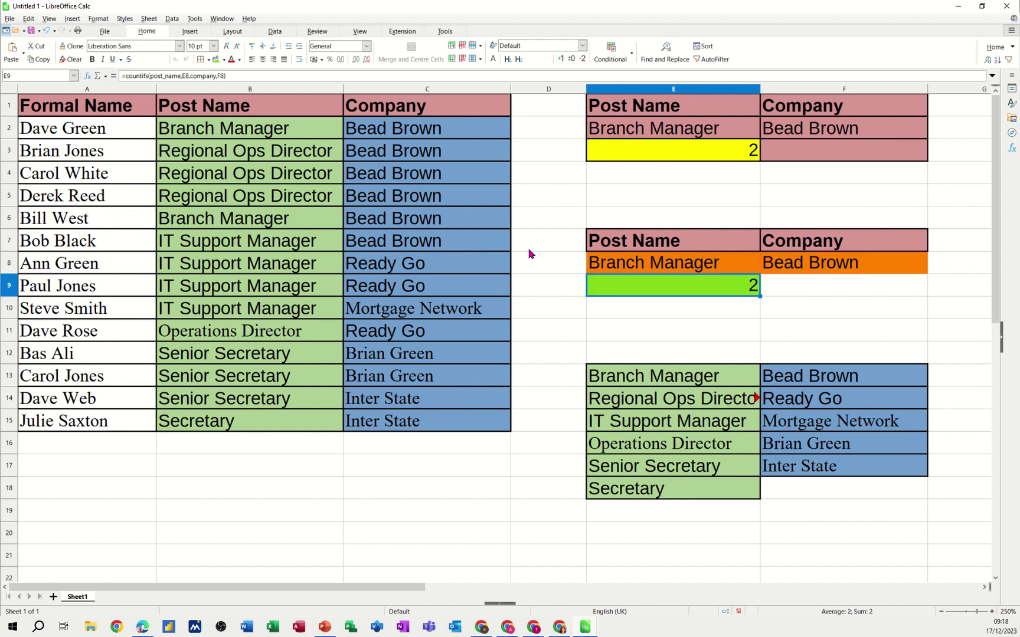
pyautogui.click(742, 265)
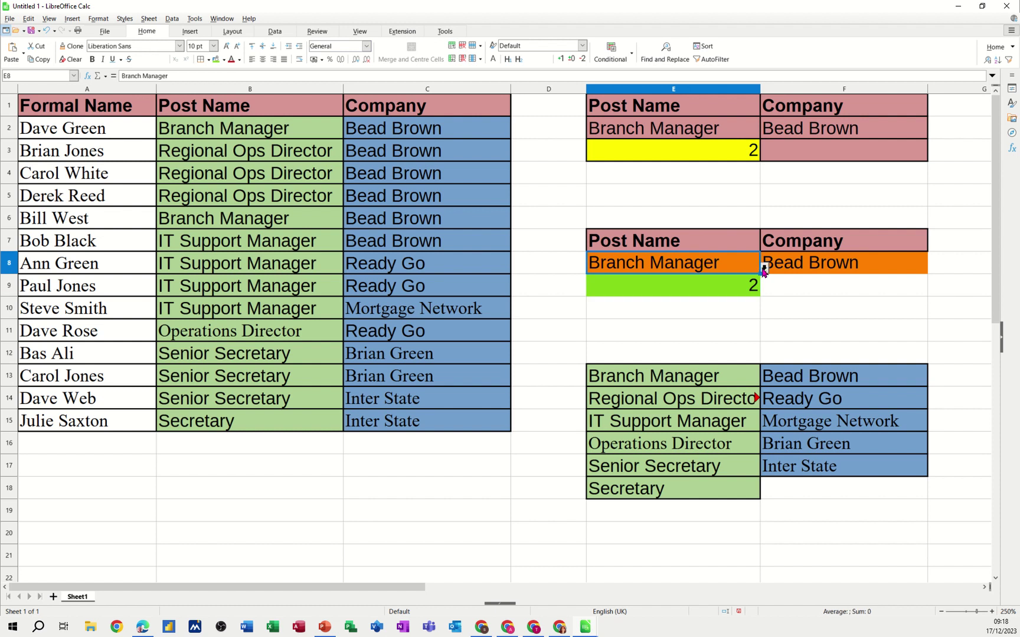
pyautogui.click(764, 269)
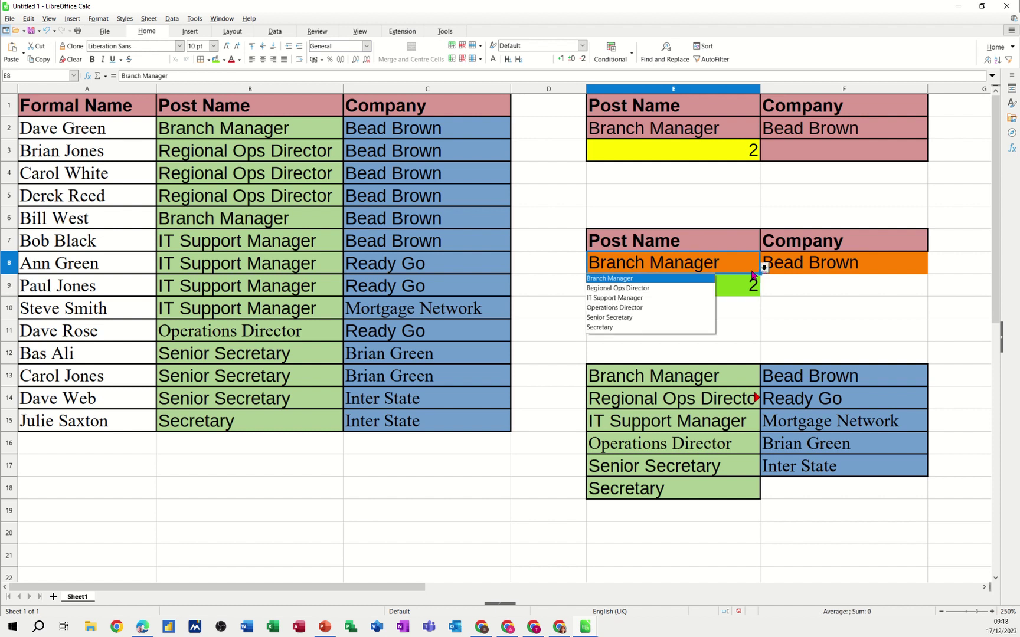
pyautogui.click(666, 298)
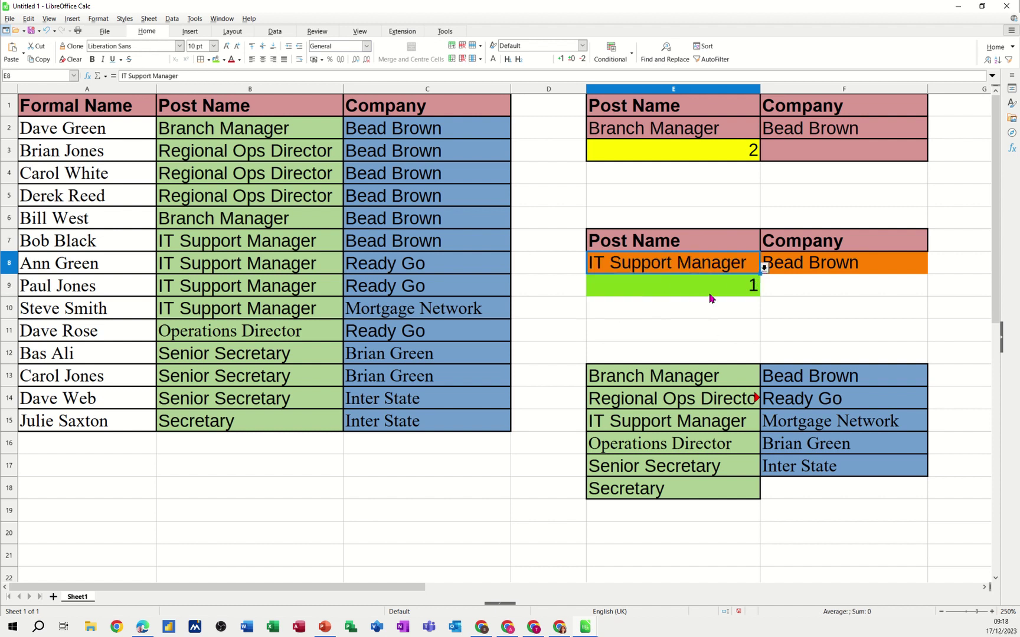
# Choose Ready Go from F8's company dropdown and select E9 to check its count of 2.
pyautogui.click(893, 265)
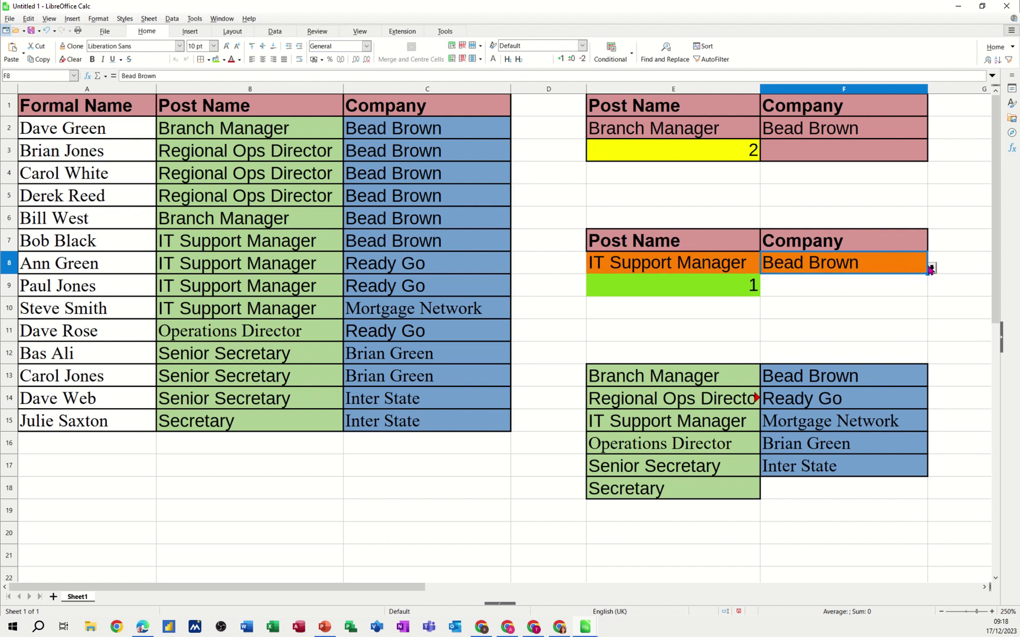
pyautogui.click(931, 268)
pyautogui.click(857, 289)
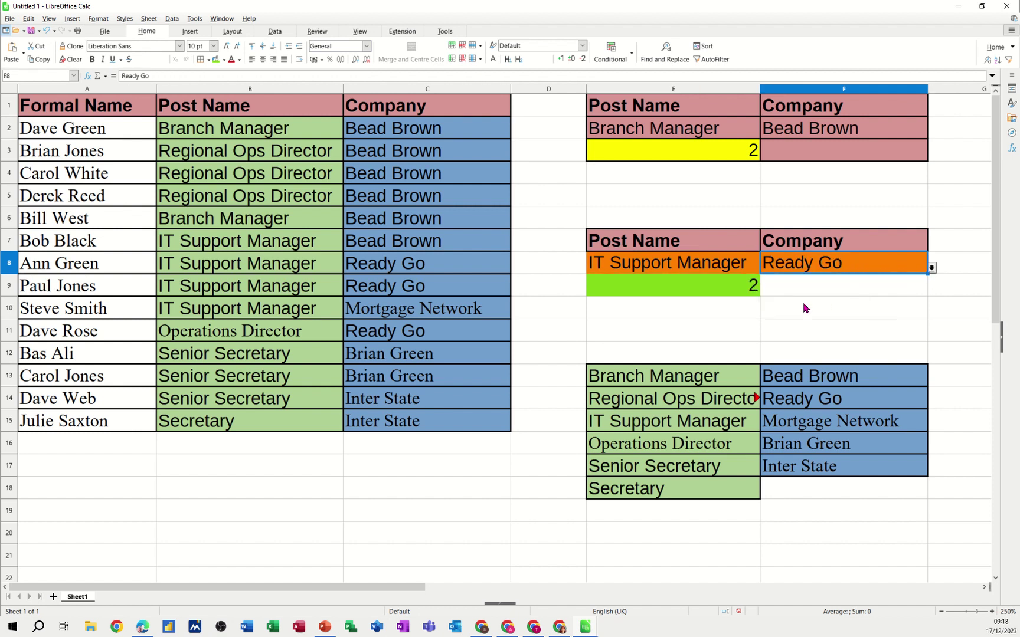
pyautogui.click(669, 291)
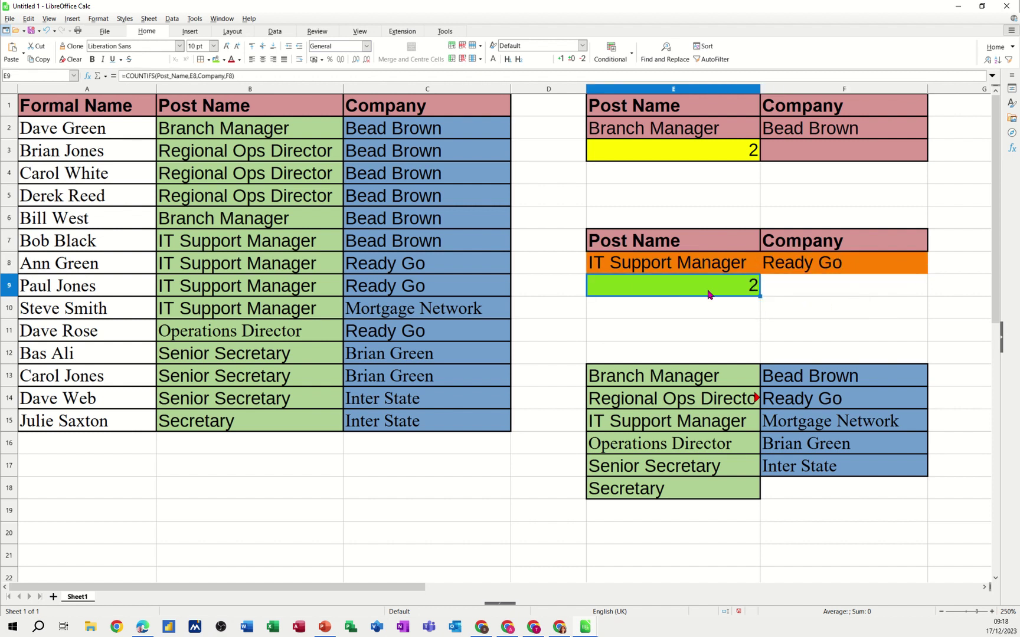